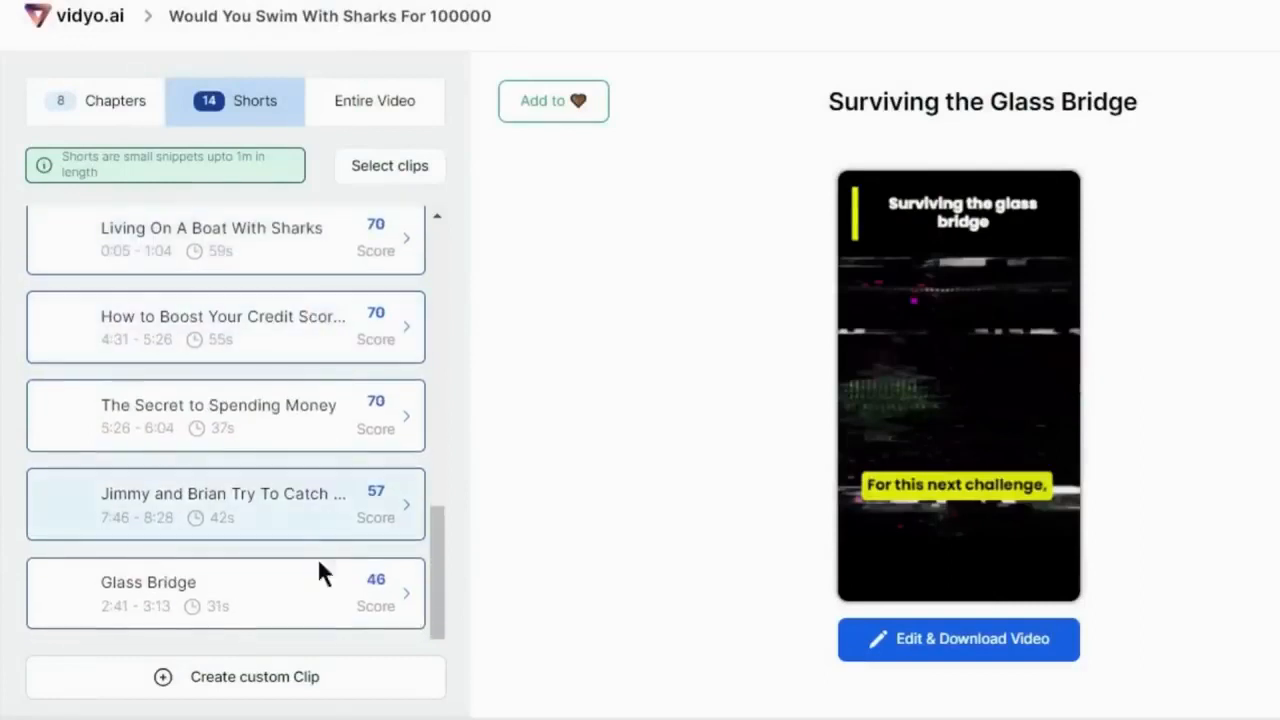
Open the short clip "The World's Coldest Room" for editing
scroll(335, 370, up, 10)
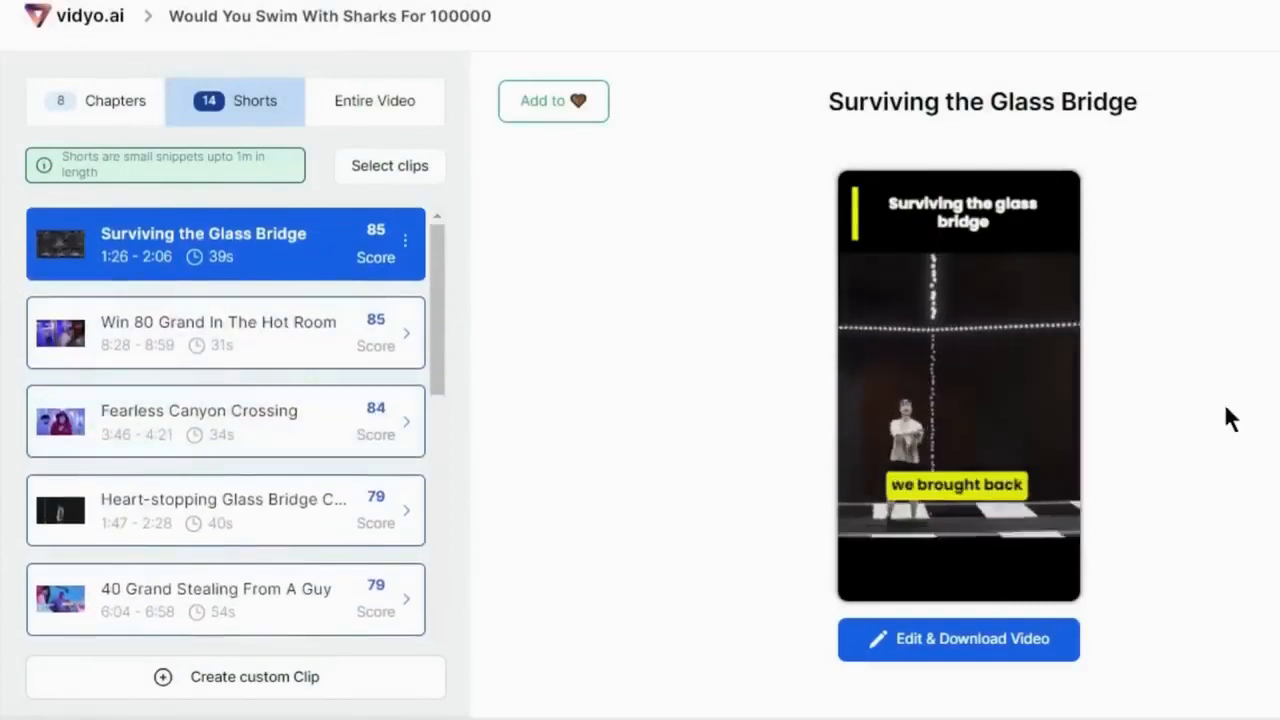
click(250, 333)
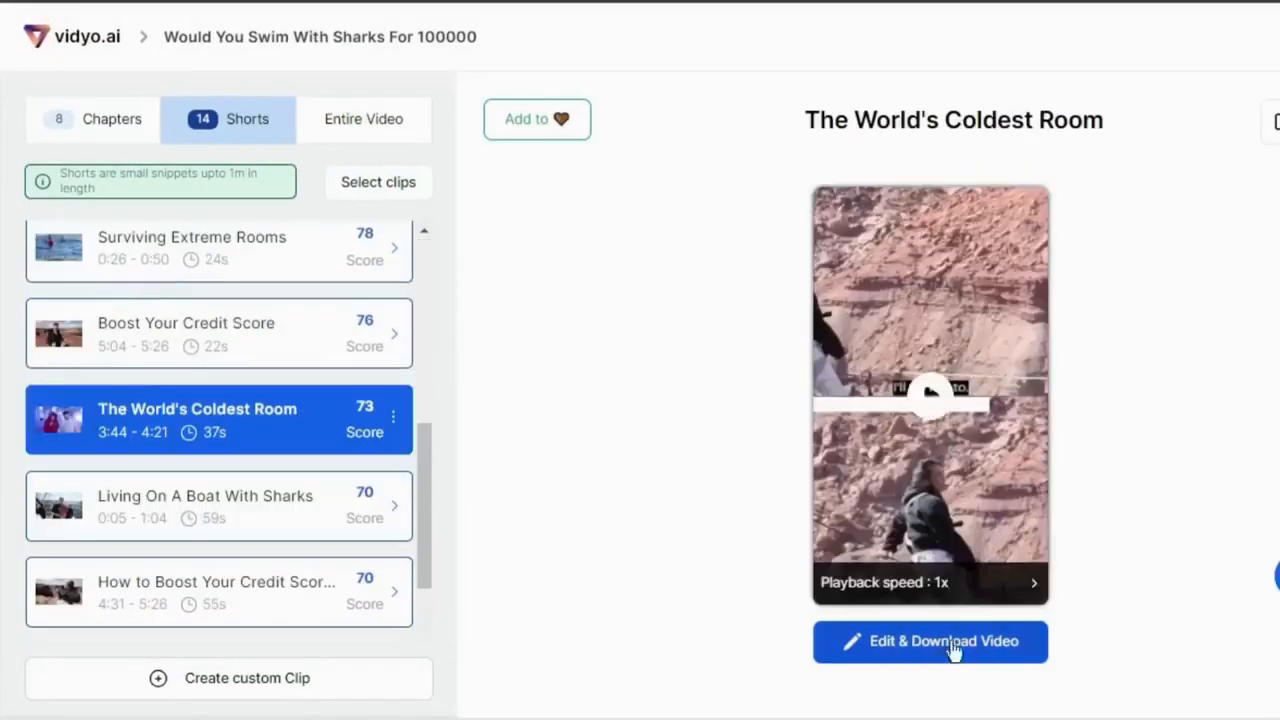
click(1010, 654)
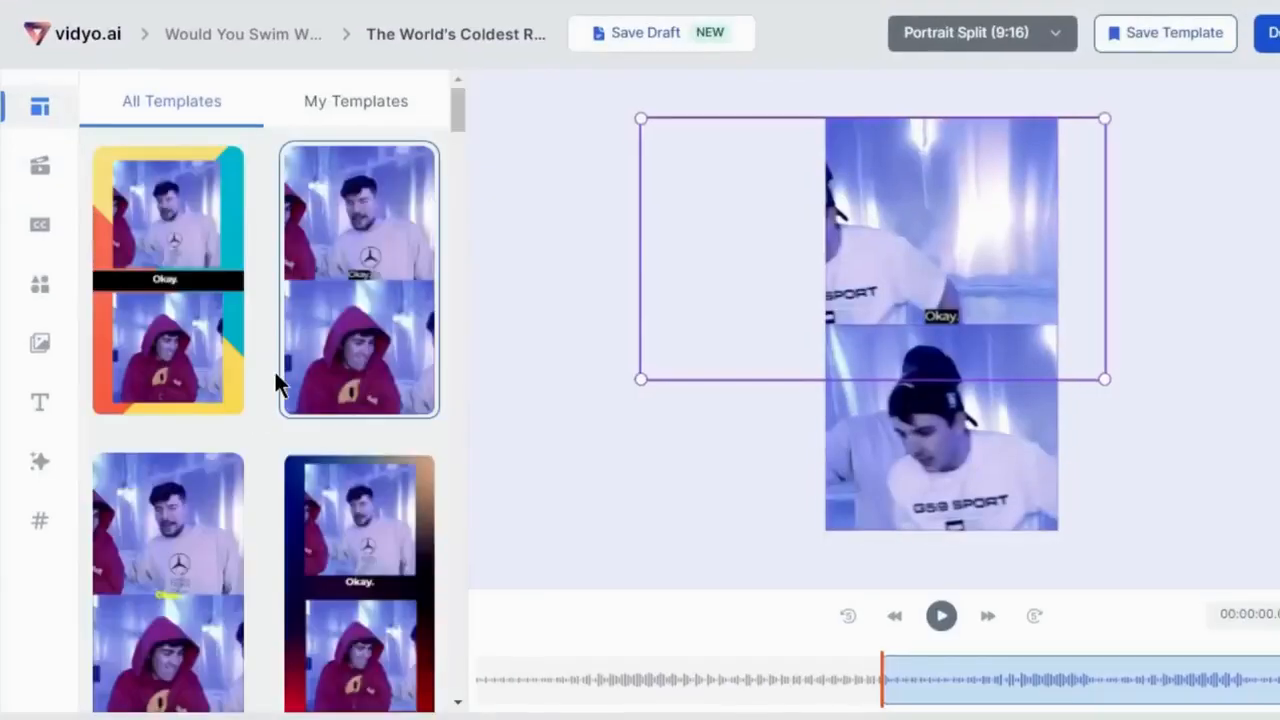
Apply the black-framed split template and the subtitle style that highlights the words being spoken, and play the clip preview
scroll(274, 380, down, 3)
click(173, 360)
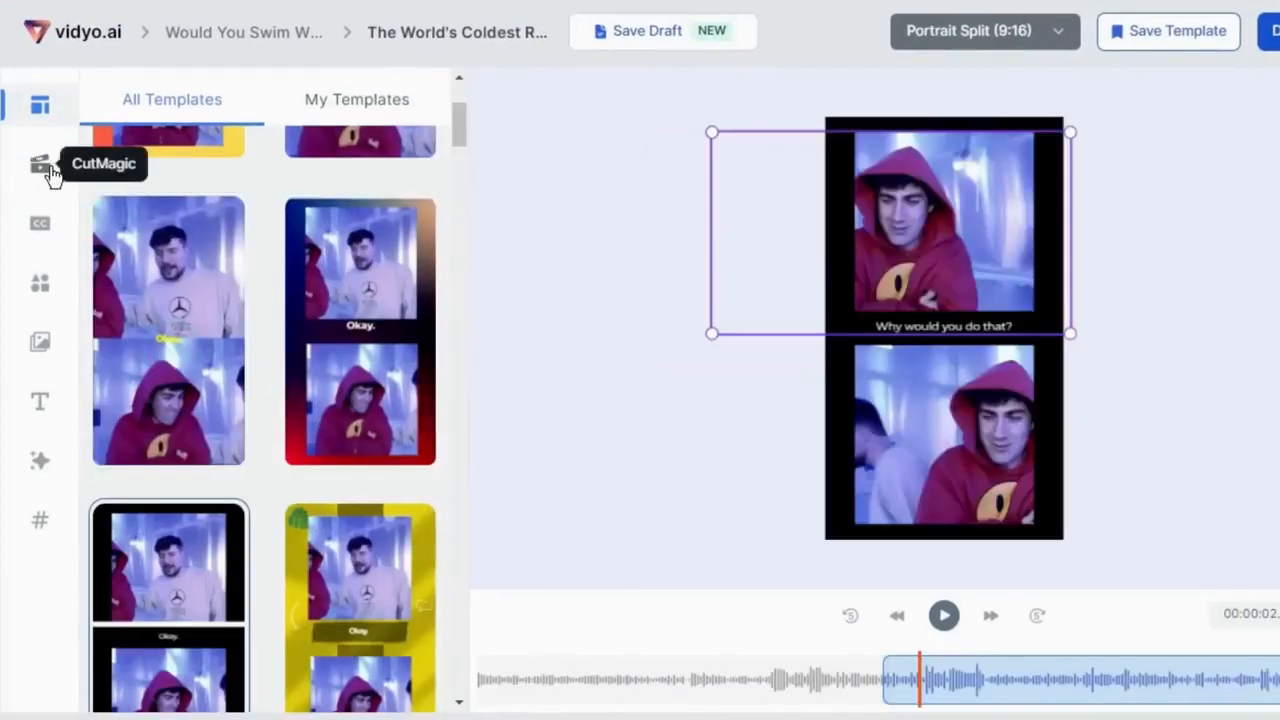
click(41, 165)
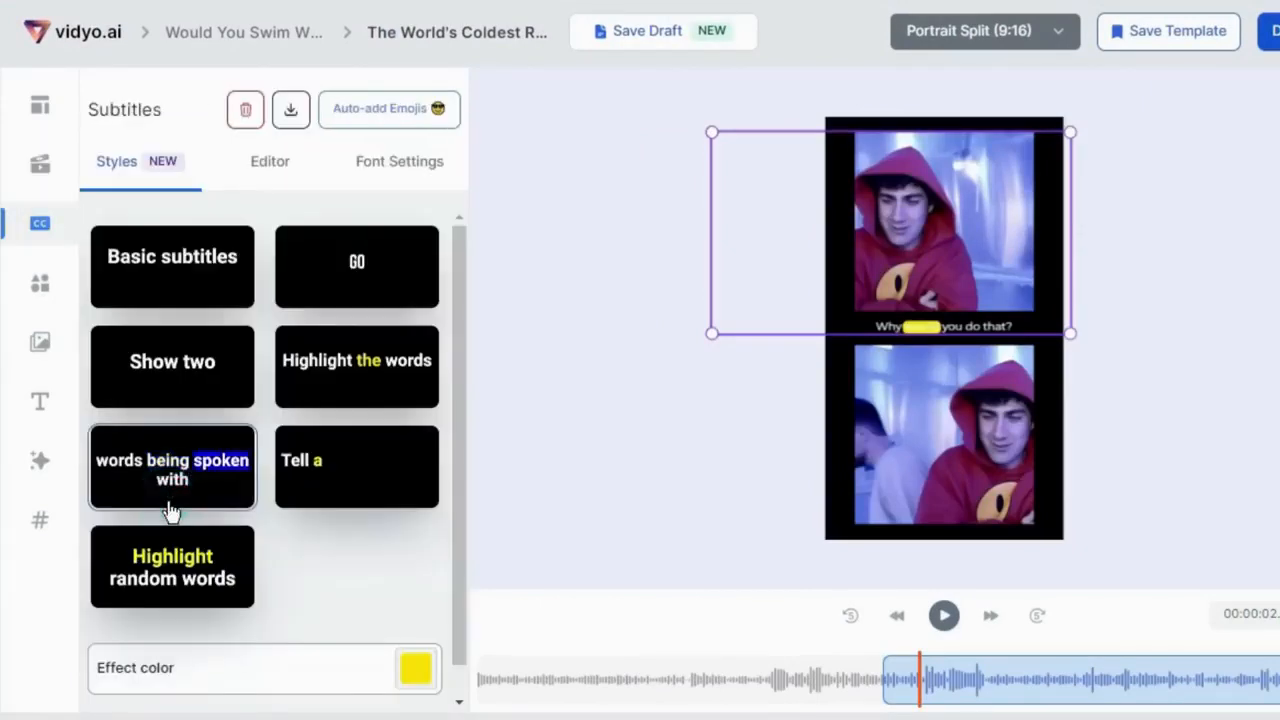
click(945, 617)
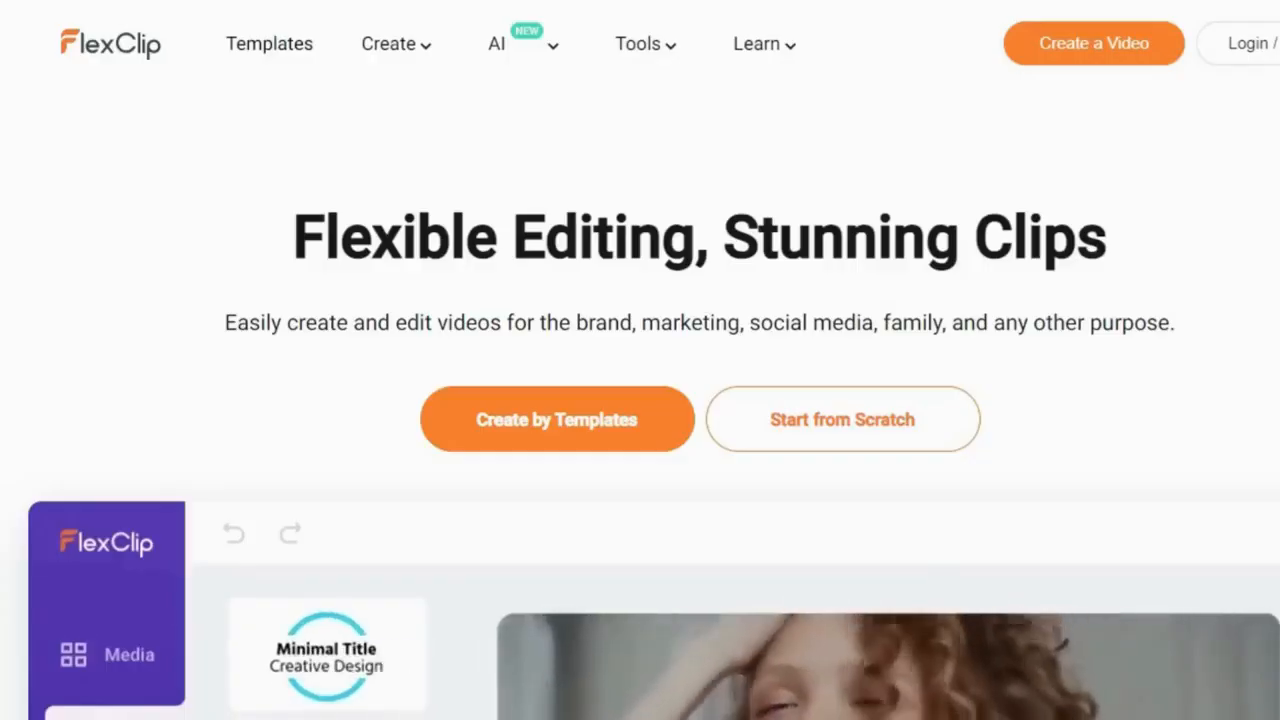
Switch to the FlexClip website and look through its homepage for templates, AI tools, stock assets and editing features
scroll(640, 400, down, 1)
scroll(365, 508, down, 5)
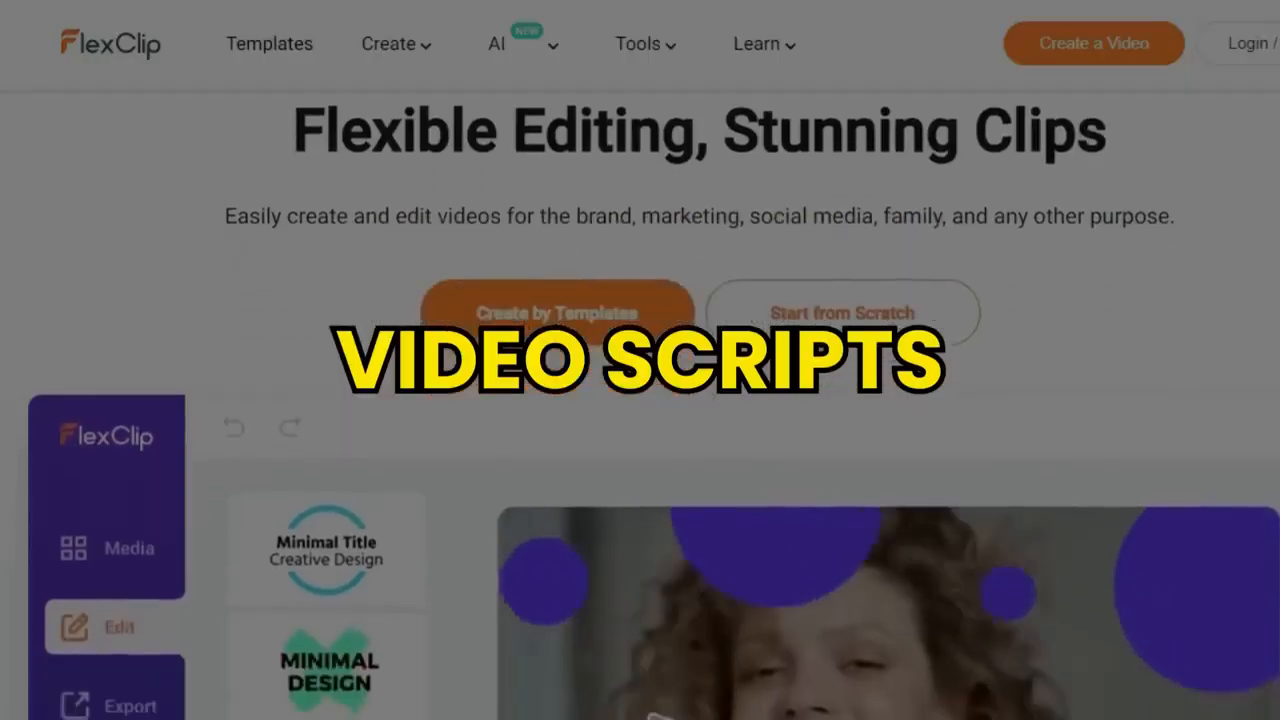
scroll(365, 508, down, 12)
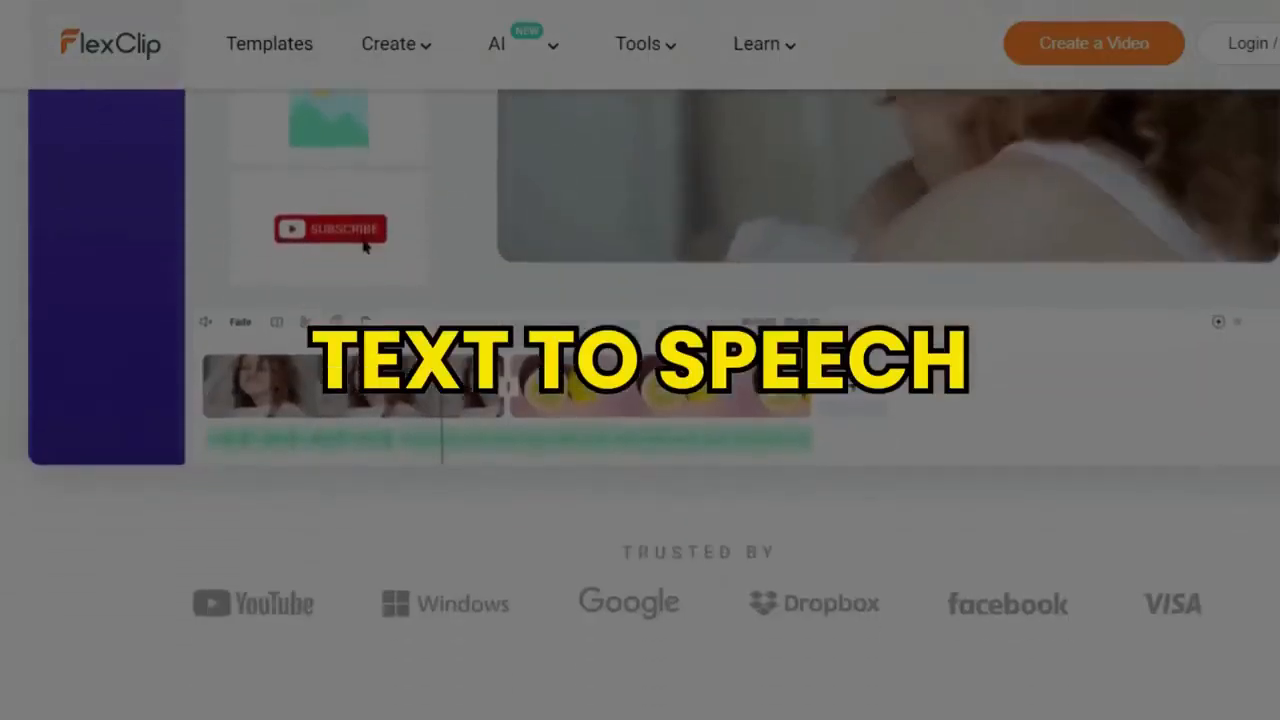
scroll(640, 400, down, 12)
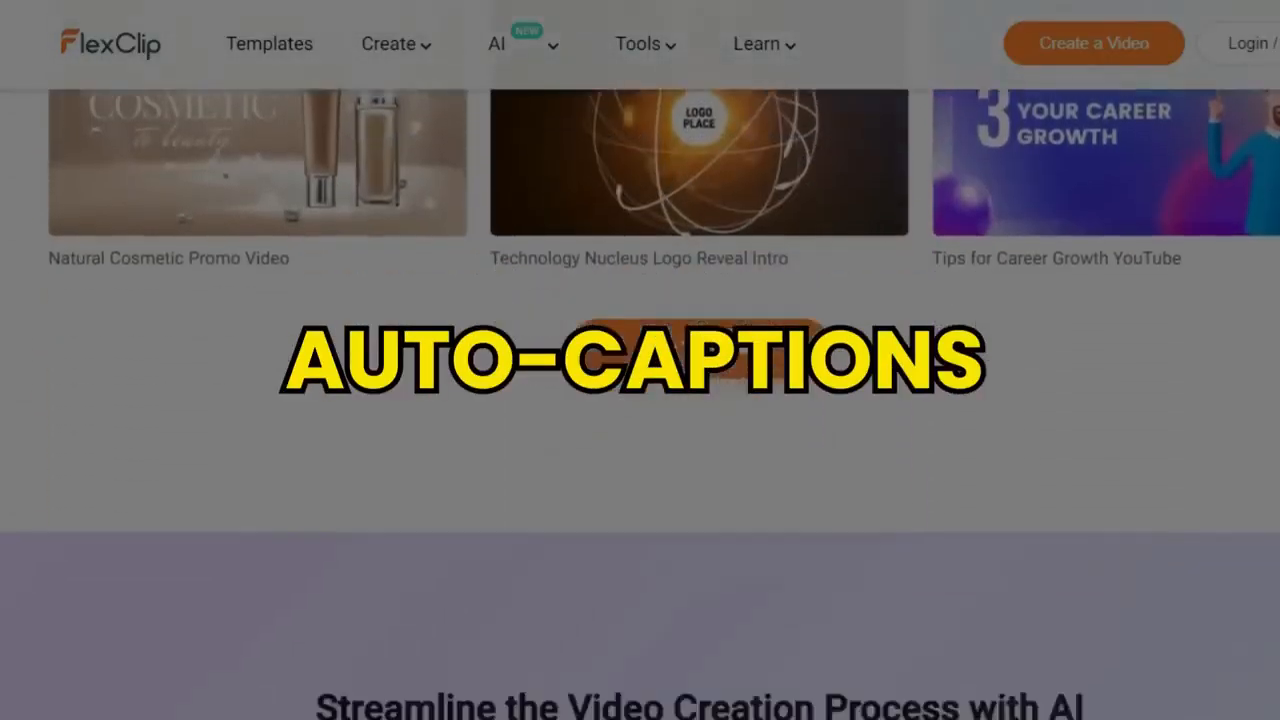
scroll(640, 400, down, 12)
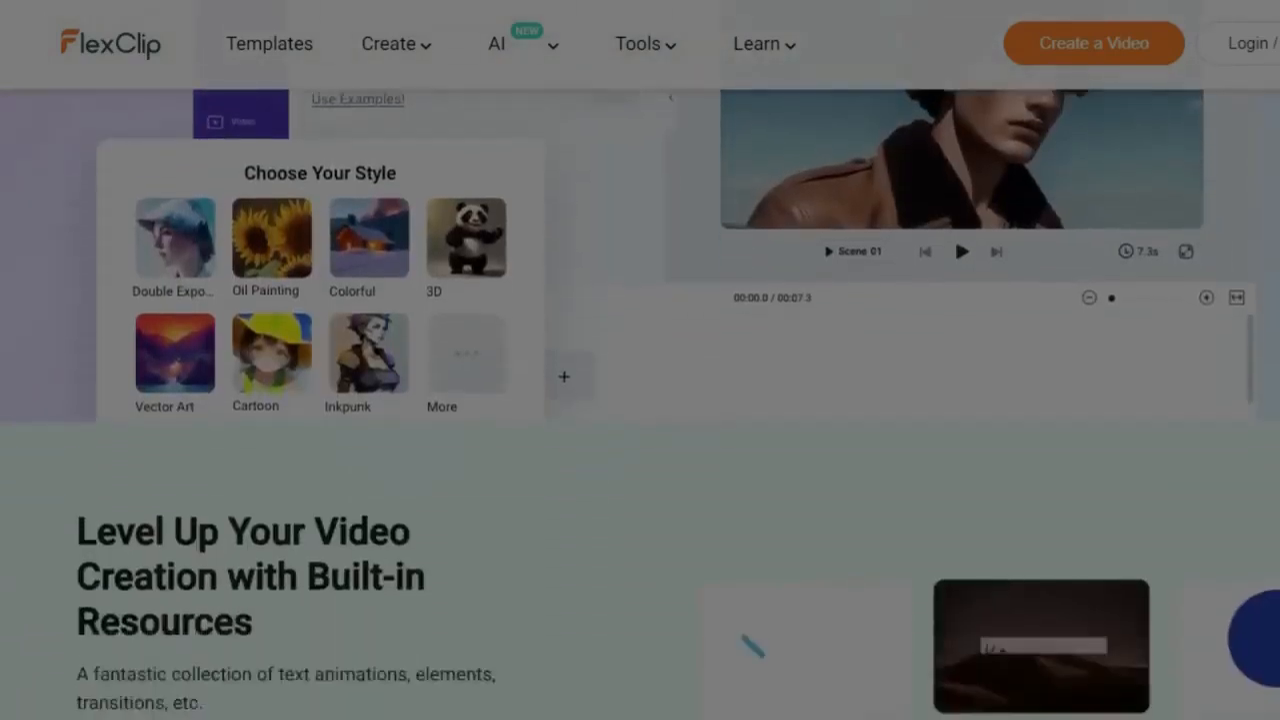
scroll(640, 400, down, 12)
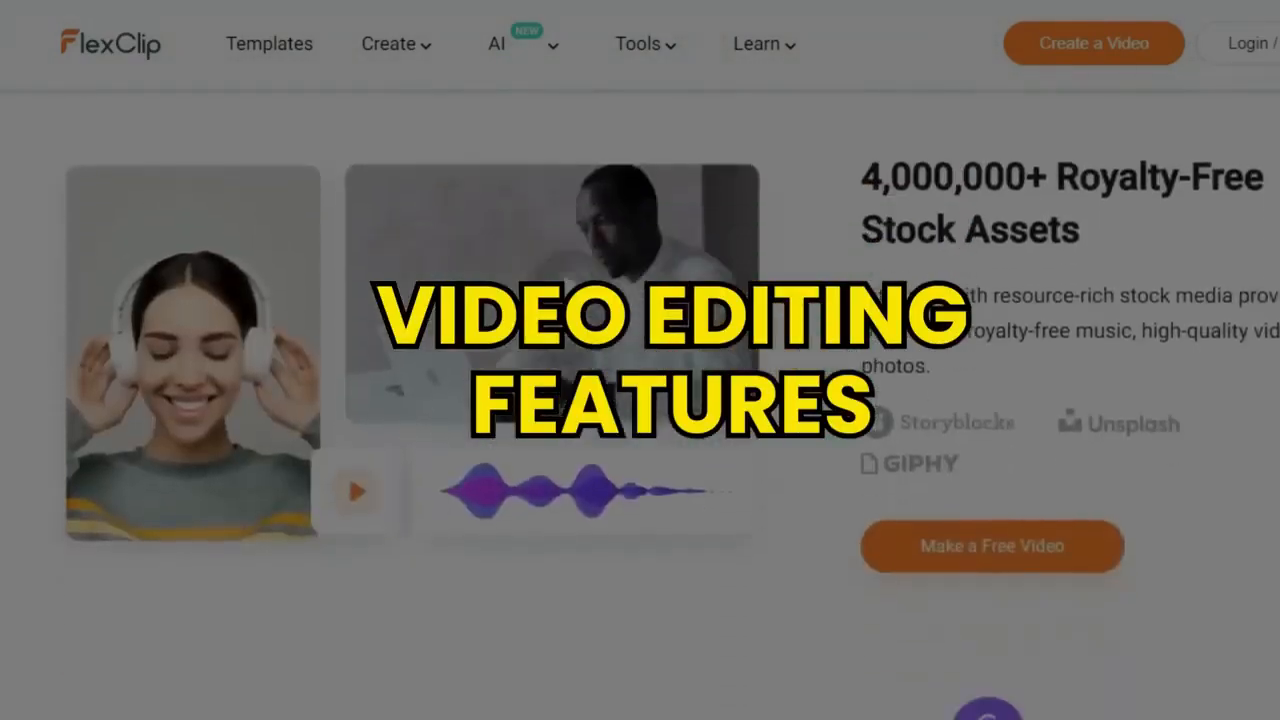
scroll(640, 400, down, 12)
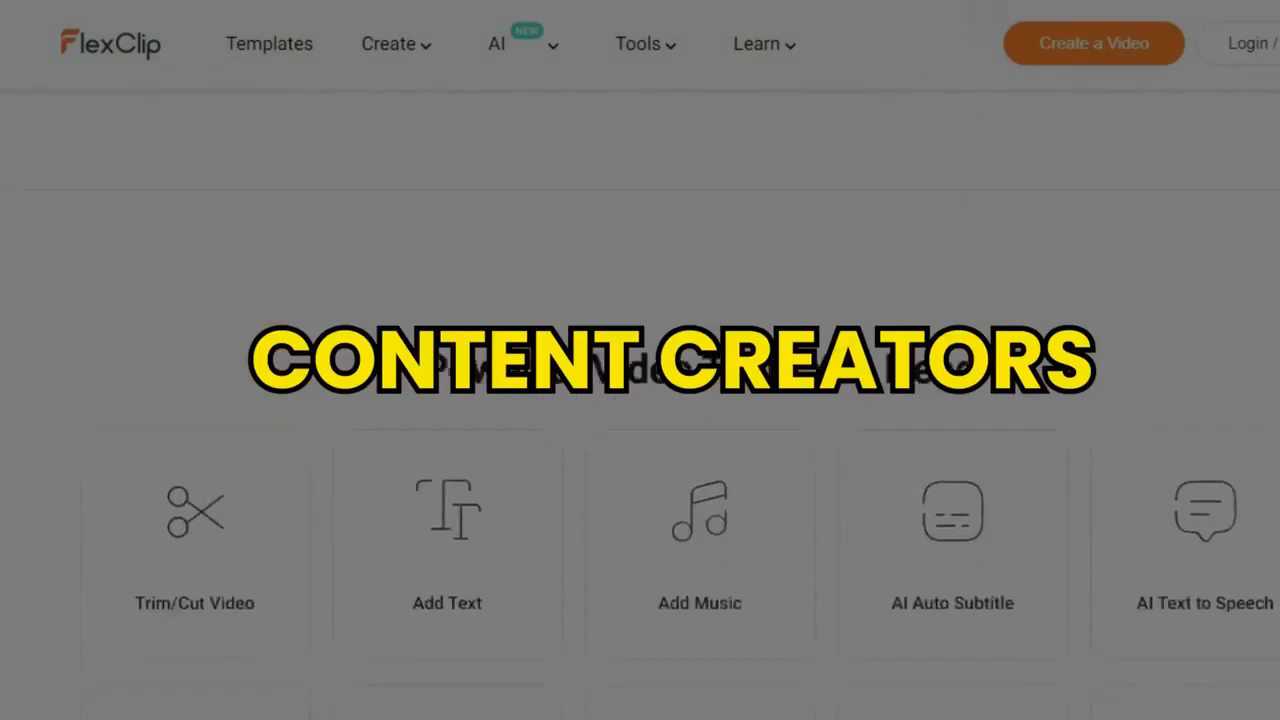
scroll(640, 400, down, 12)
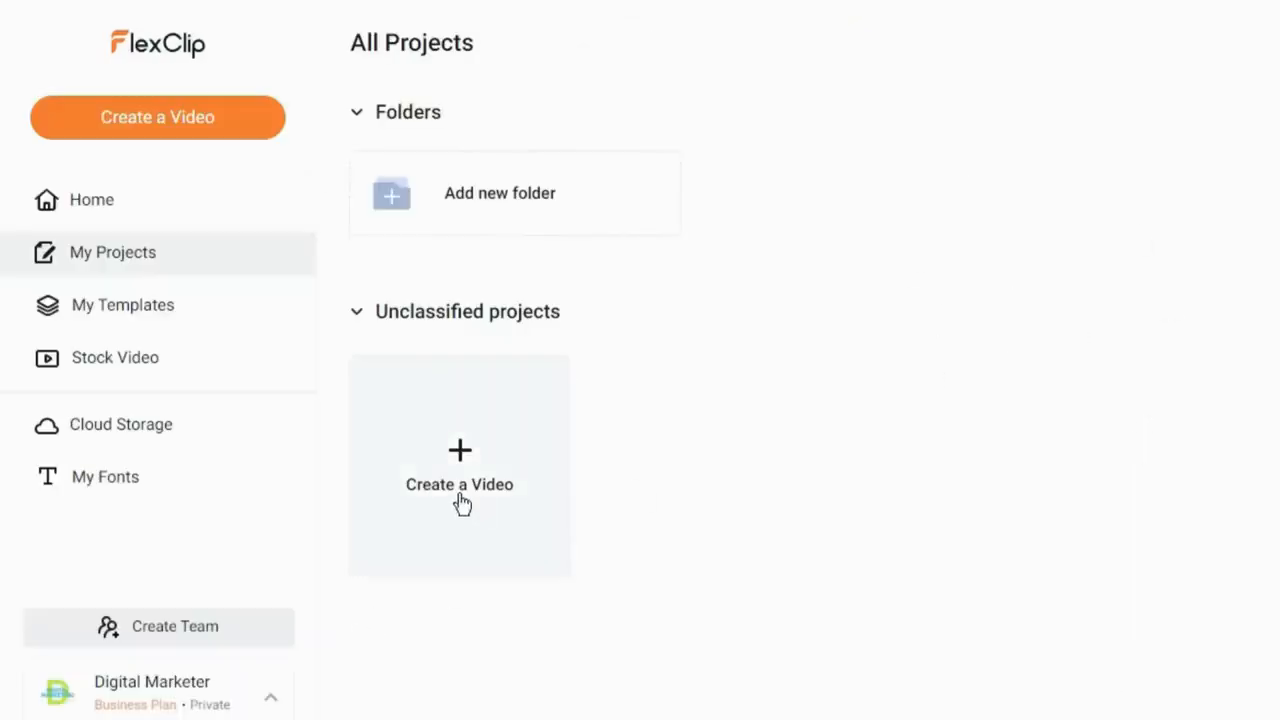
Create a new 9:16 video project in Timeline Mode and skip the media import
click(528, 504)
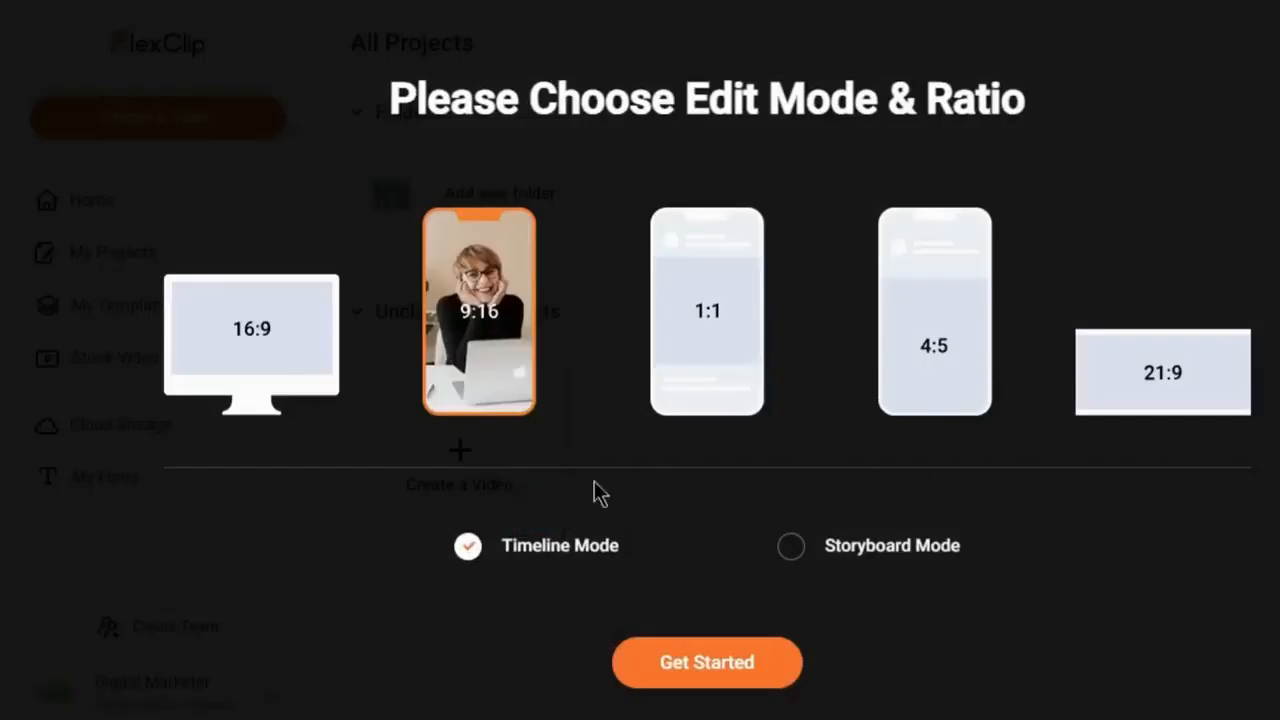
click(725, 682)
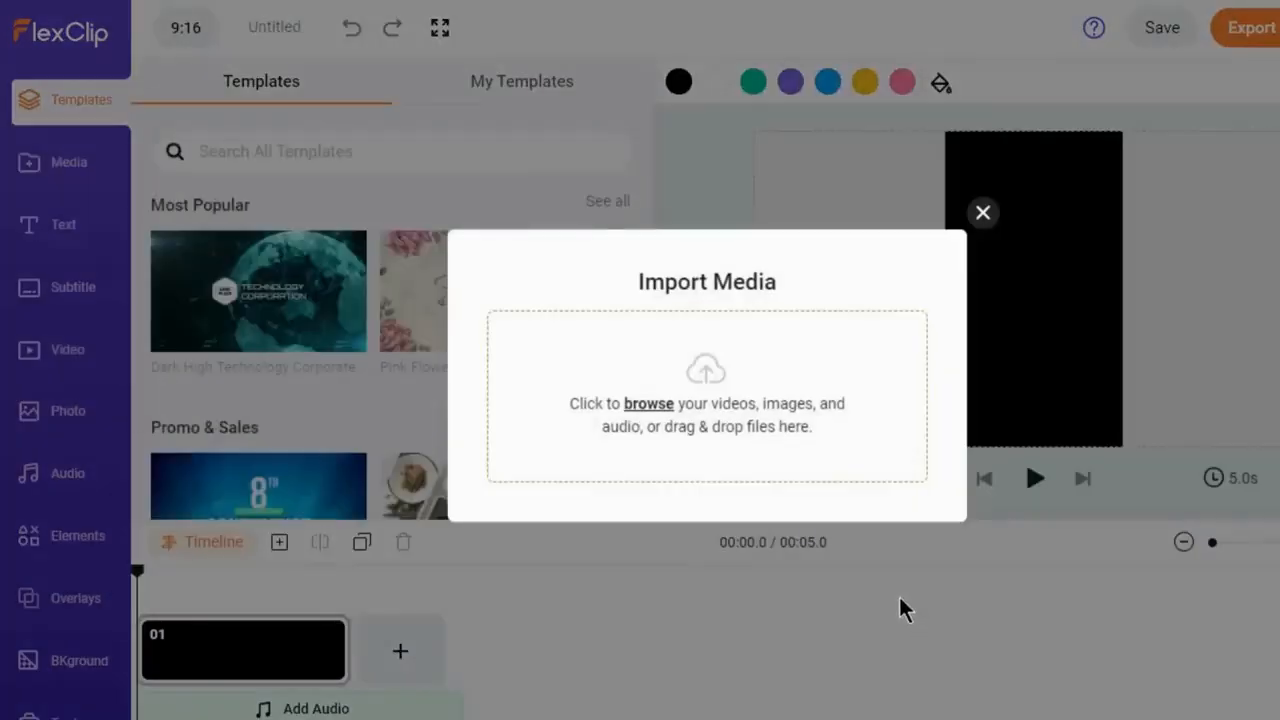
click(981, 213)
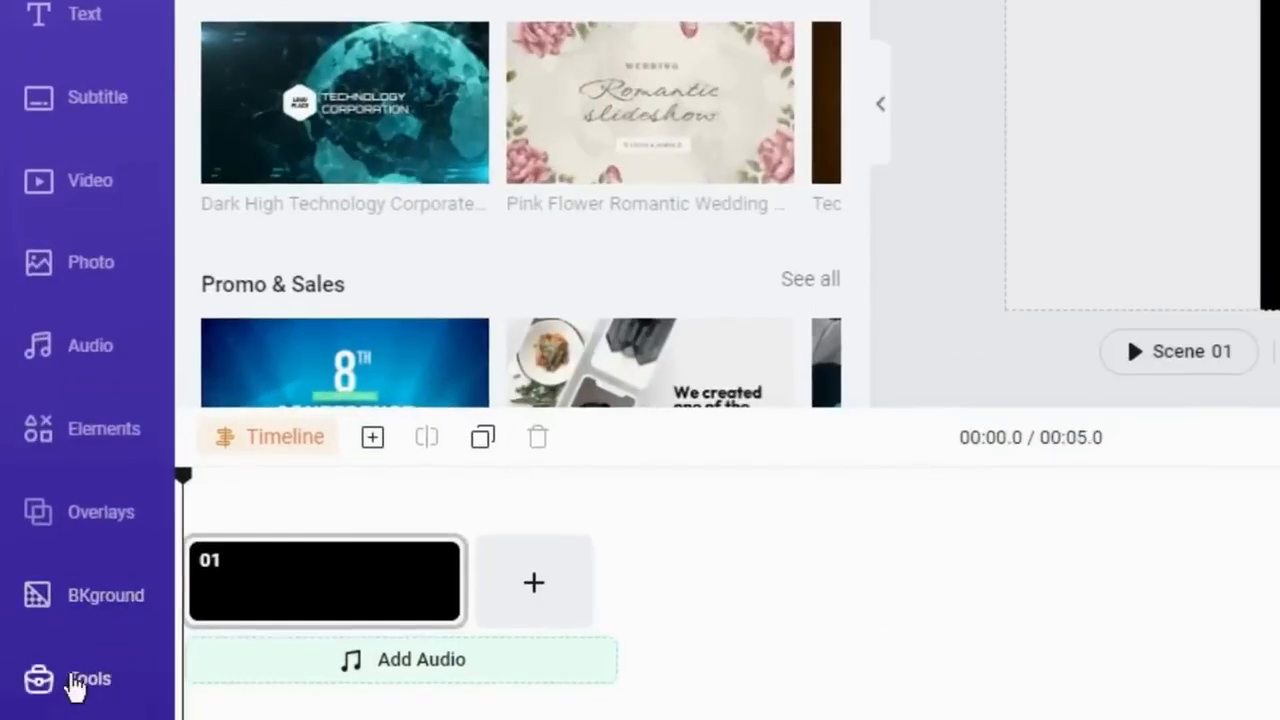
Generate an AI video script from "Generate 3 random mind-blowing facts. Keep them short and concise. The tone should be friendly and informative."
click(100, 683)
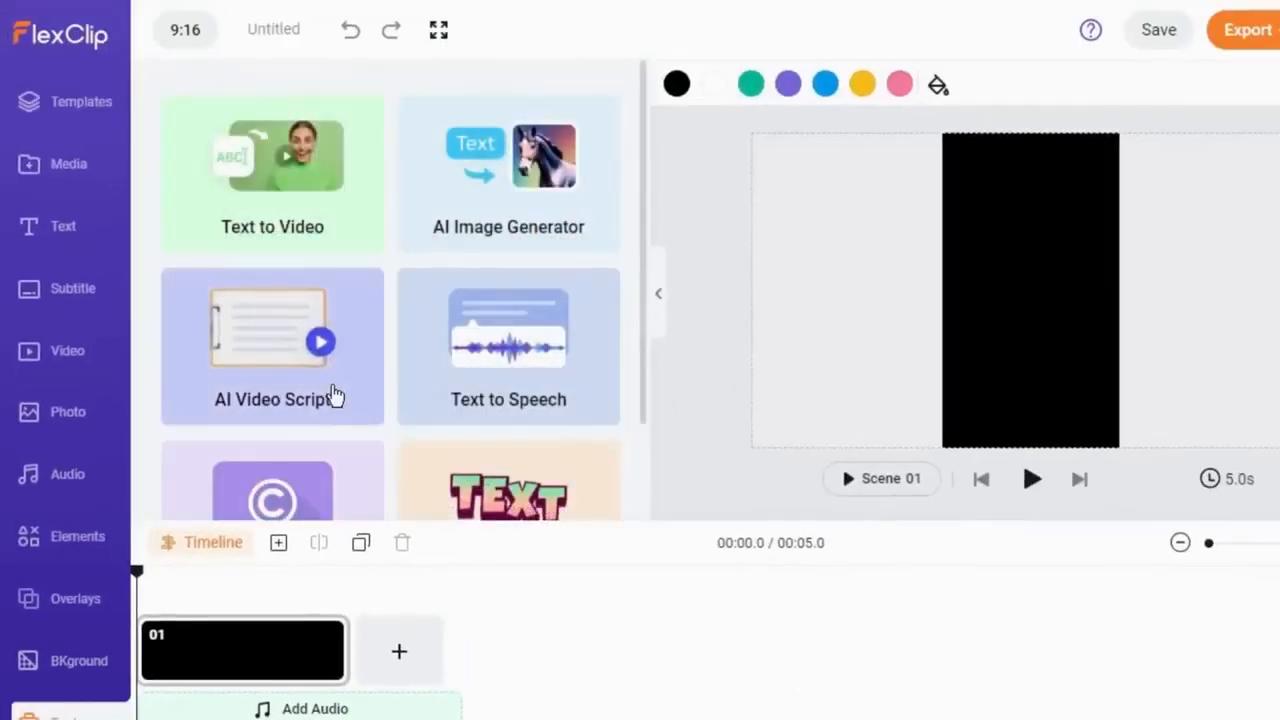
click(446, 239)
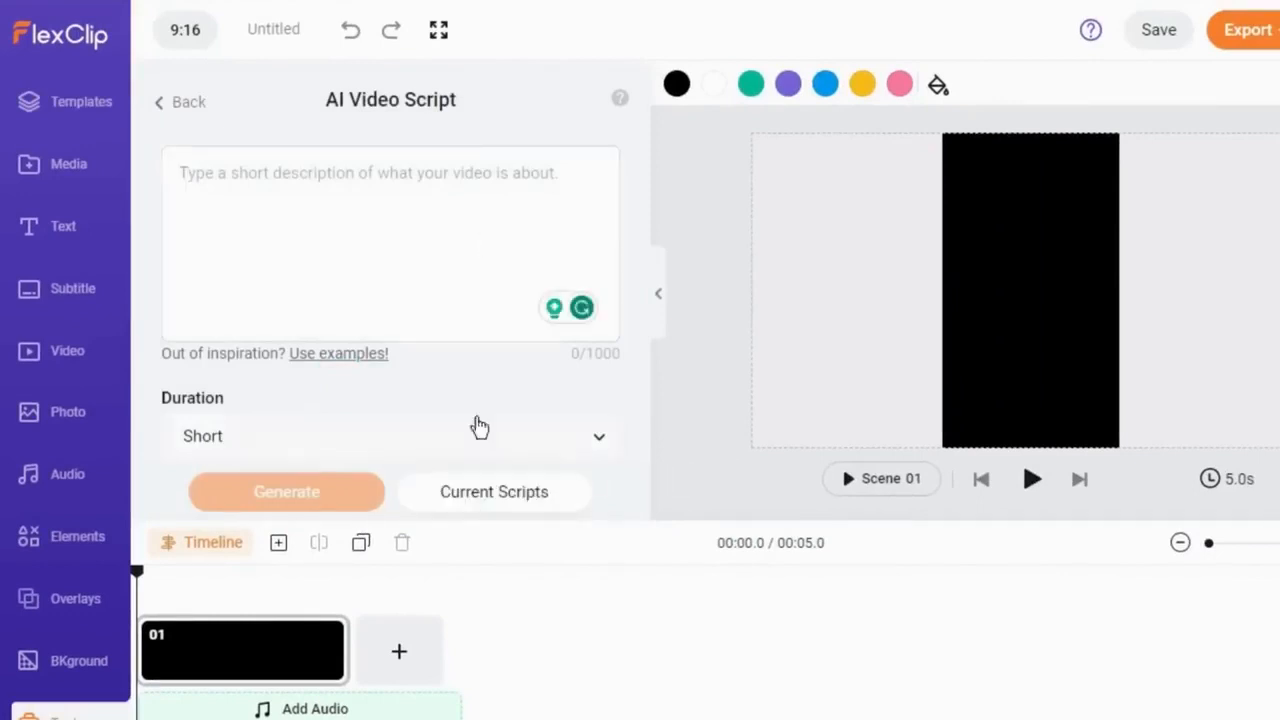
text(Generate 3 random mind-blowing facts. Keep them short and concise. The tone should be friendly and informative.)
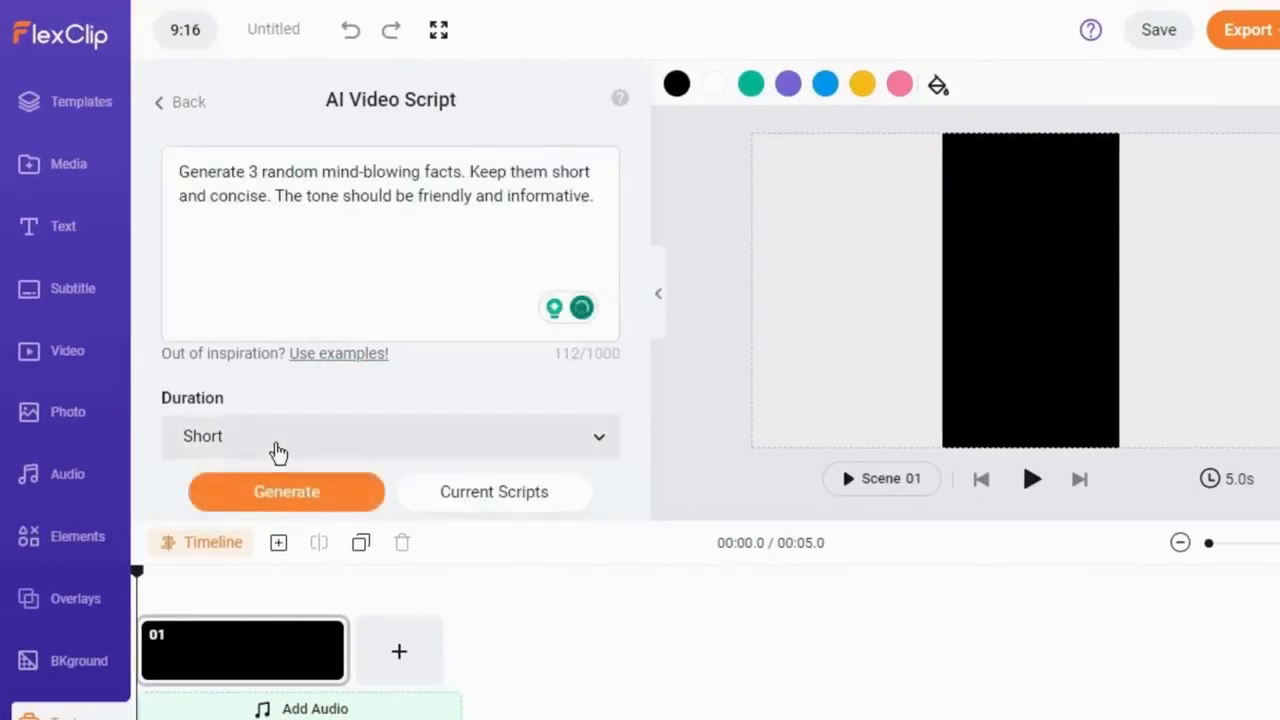
click(297, 508)
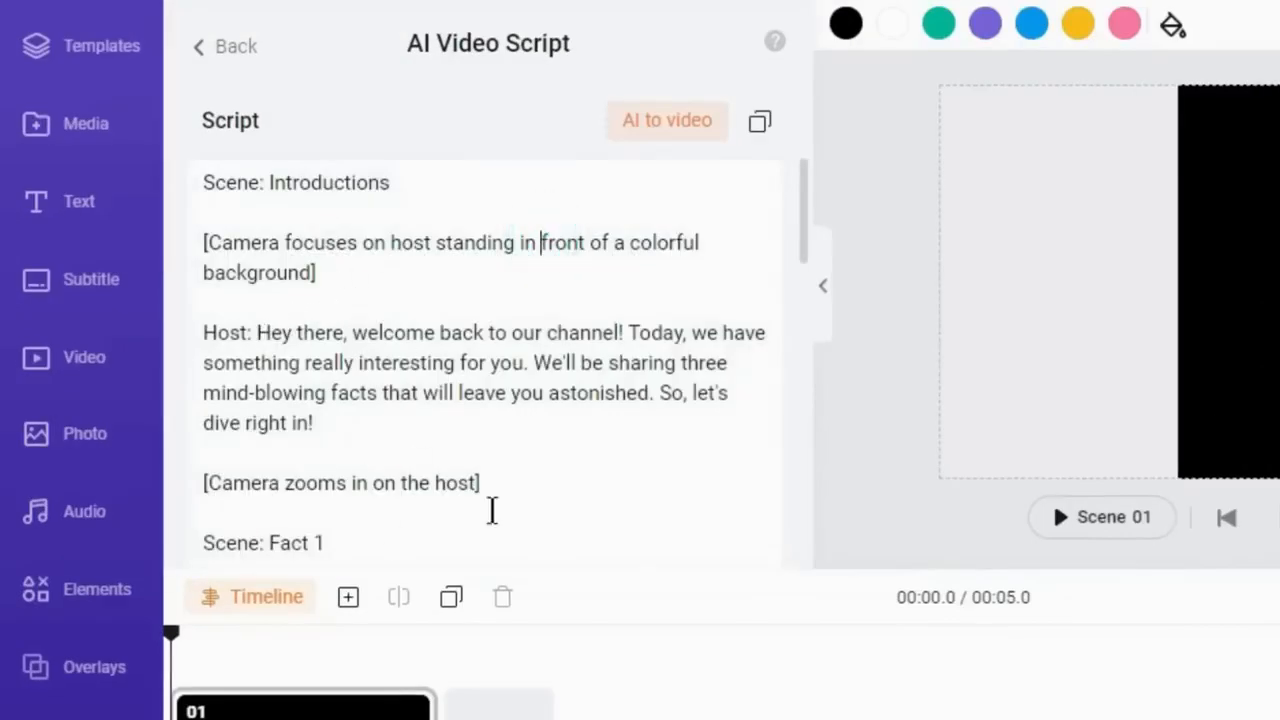
Delete the introduction scene from the script so it begins with "Fact number one:"
drag(268, 545, 200, 180)
key(BackSpace)
key(BackSpace)
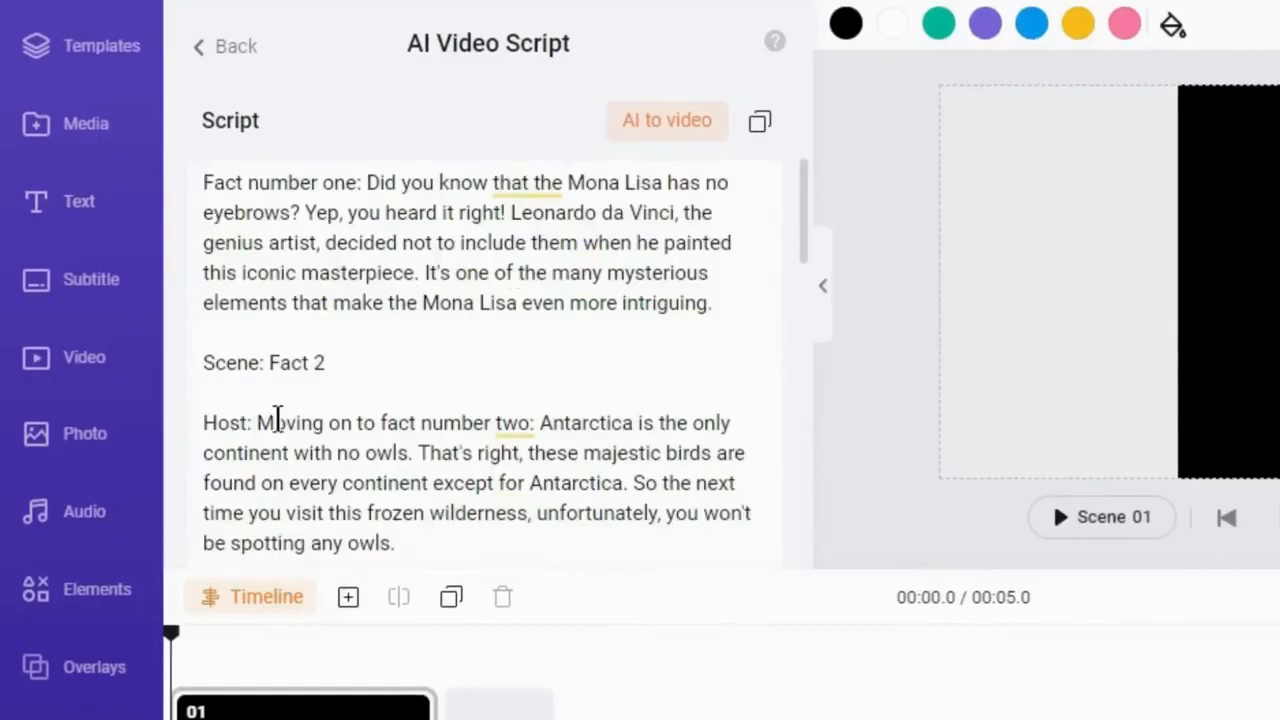
Remove the scene headings and "Host:" labels in front of the second and third facts in the script
drag(257, 420, 203, 320)
key(BackSpace)
scroll(589, 371, down, 4)
drag(254, 285, 203, 214)
key(BackSpace)
Delete the lead-in phrase before "Honey never spoils!" and everything after the third fact, including the conclusion and closing stage directions
scroll(500, 300, down, 4)
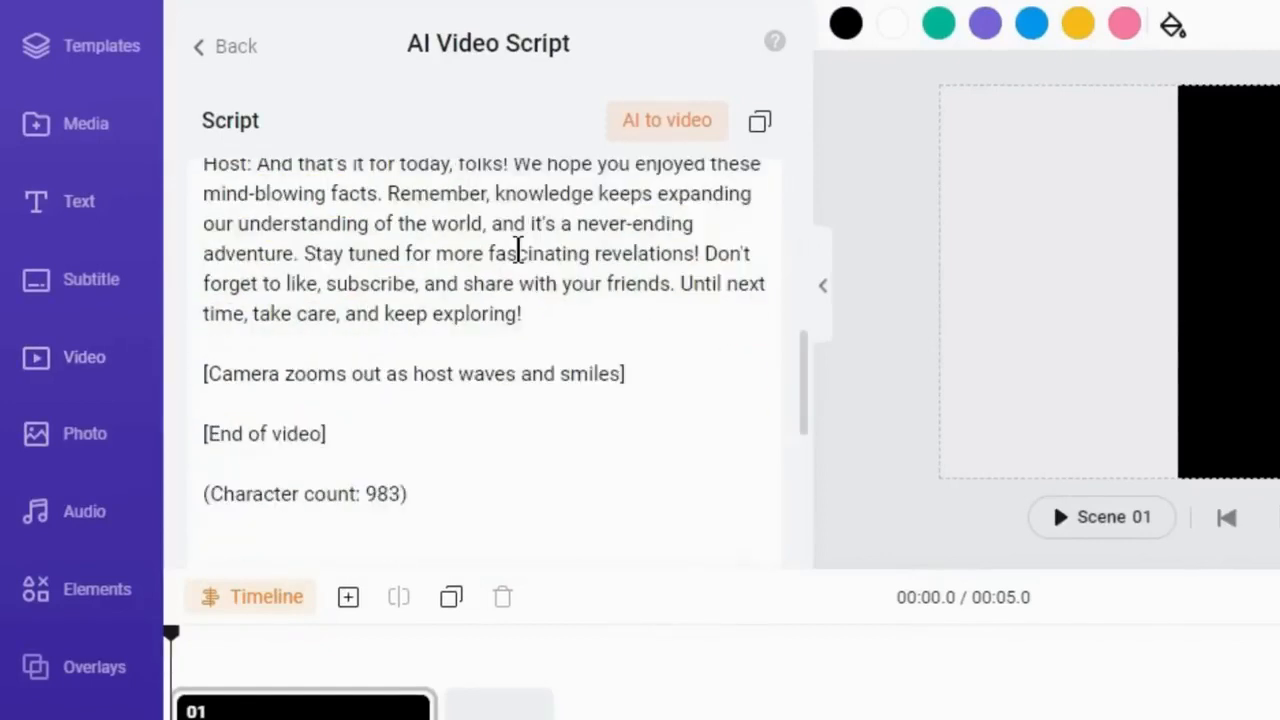
scroll(474, 337, up, 4)
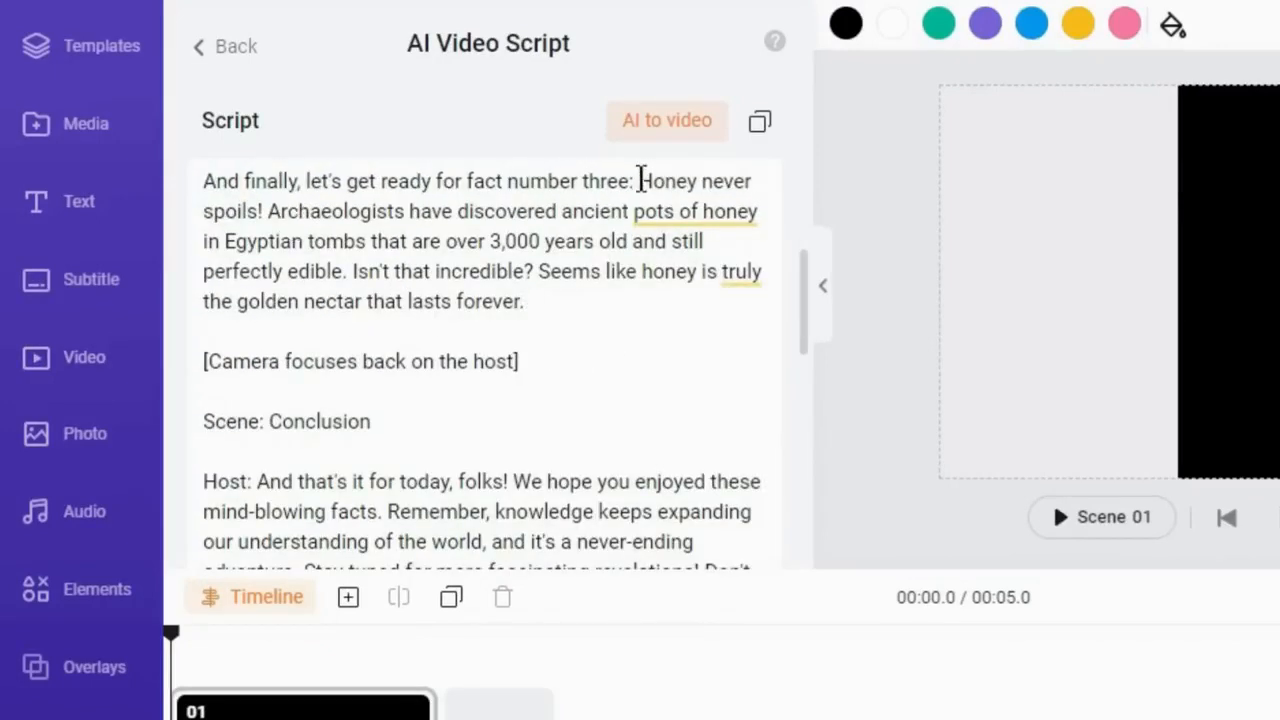
drag(640, 180, 200, 183)
key(BackSpace)
drag(203, 337, 369, 437)
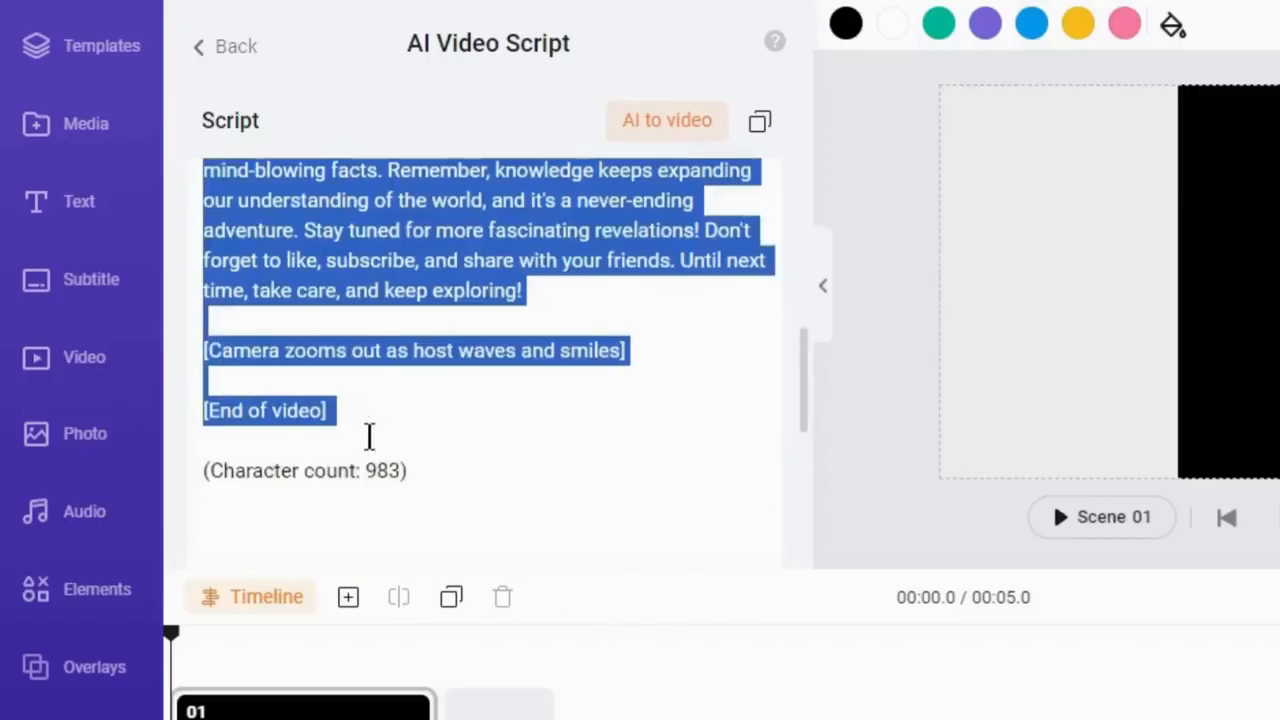
key(BackSpace)
scroll(611, 514, up, 3)
scroll(380, 231, down, 4)
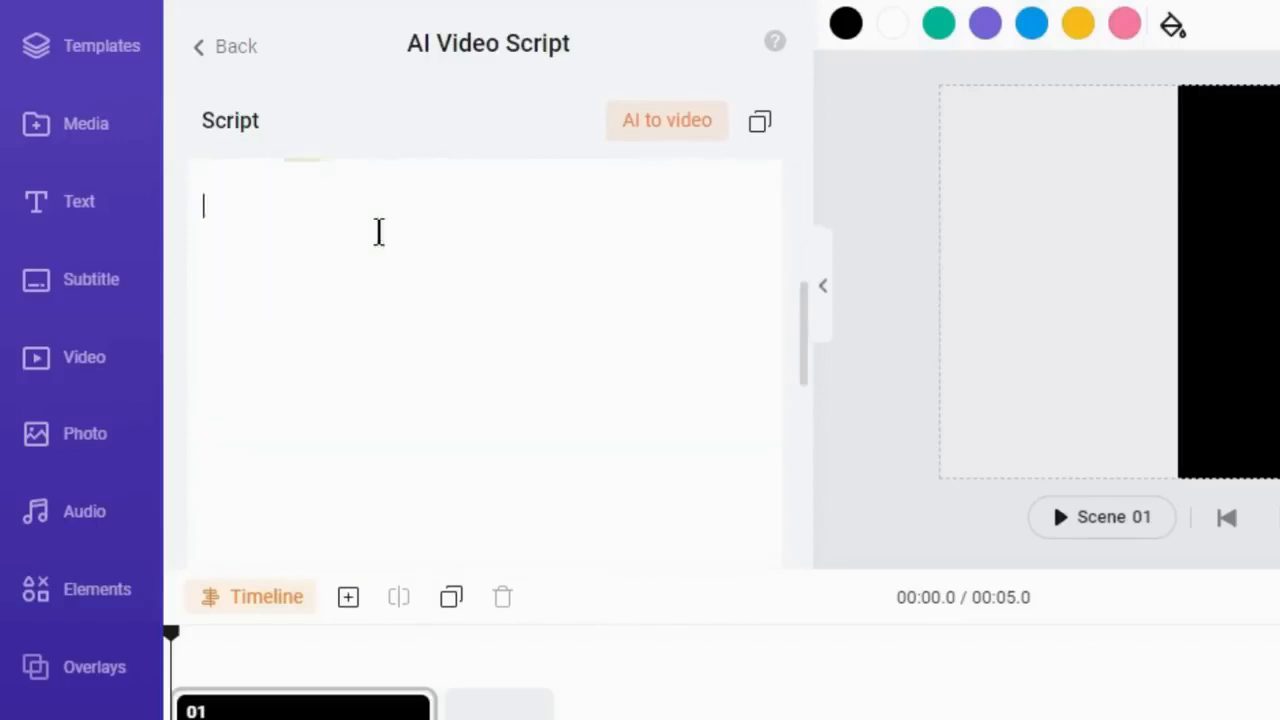
scroll(454, 308, up, 4)
Copy the trimmed script and open the Text to Speech tool
click(768, 122)
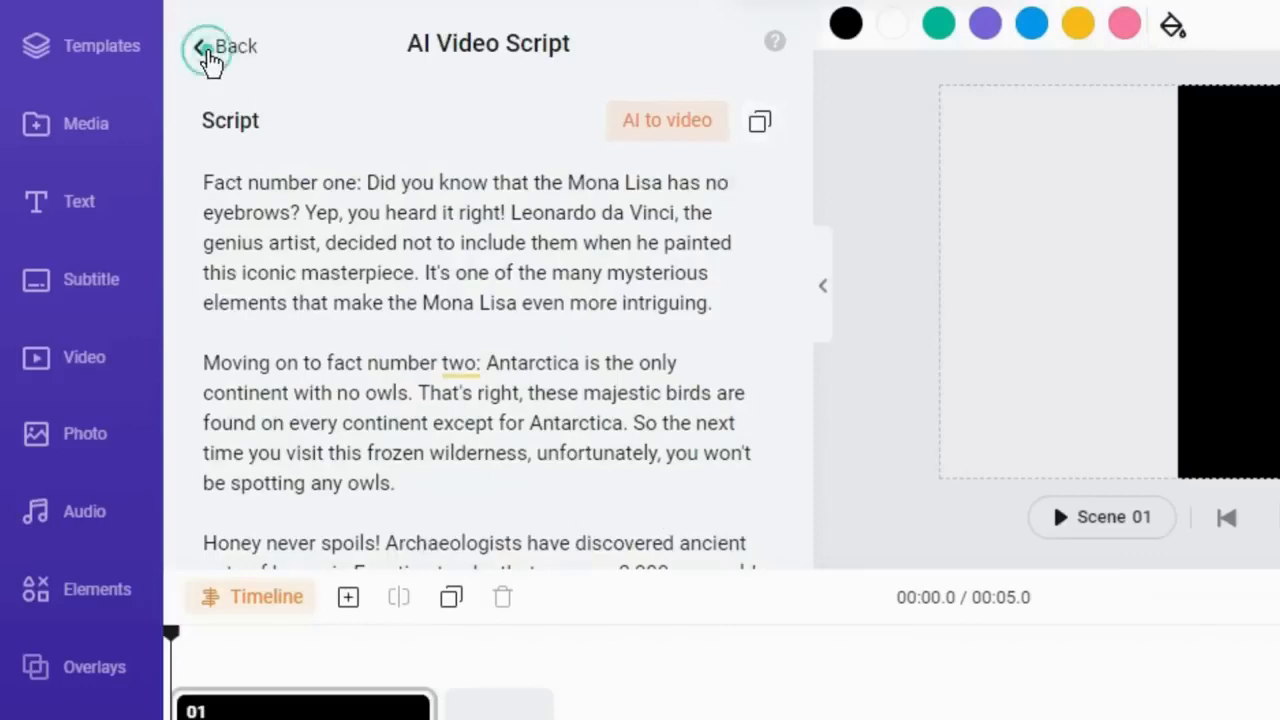
click(210, 58)
click(207, 57)
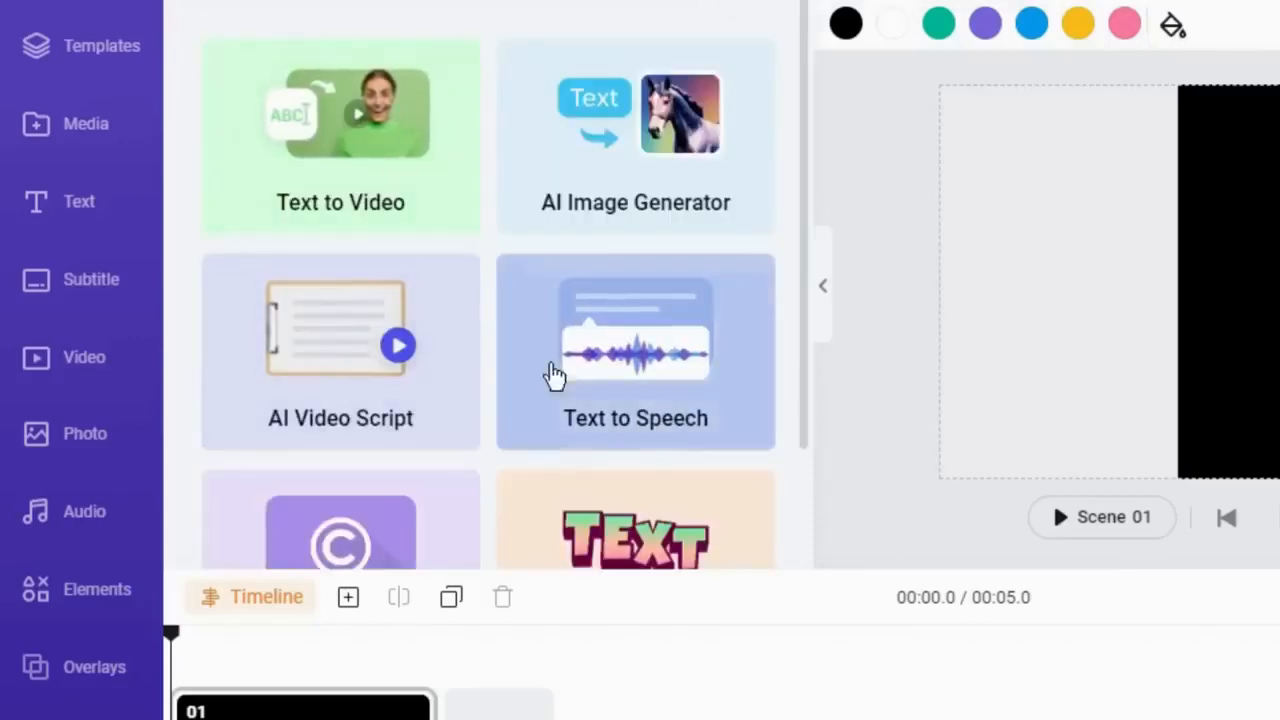
scroll(560, 370, down, 3)
click(674, 271)
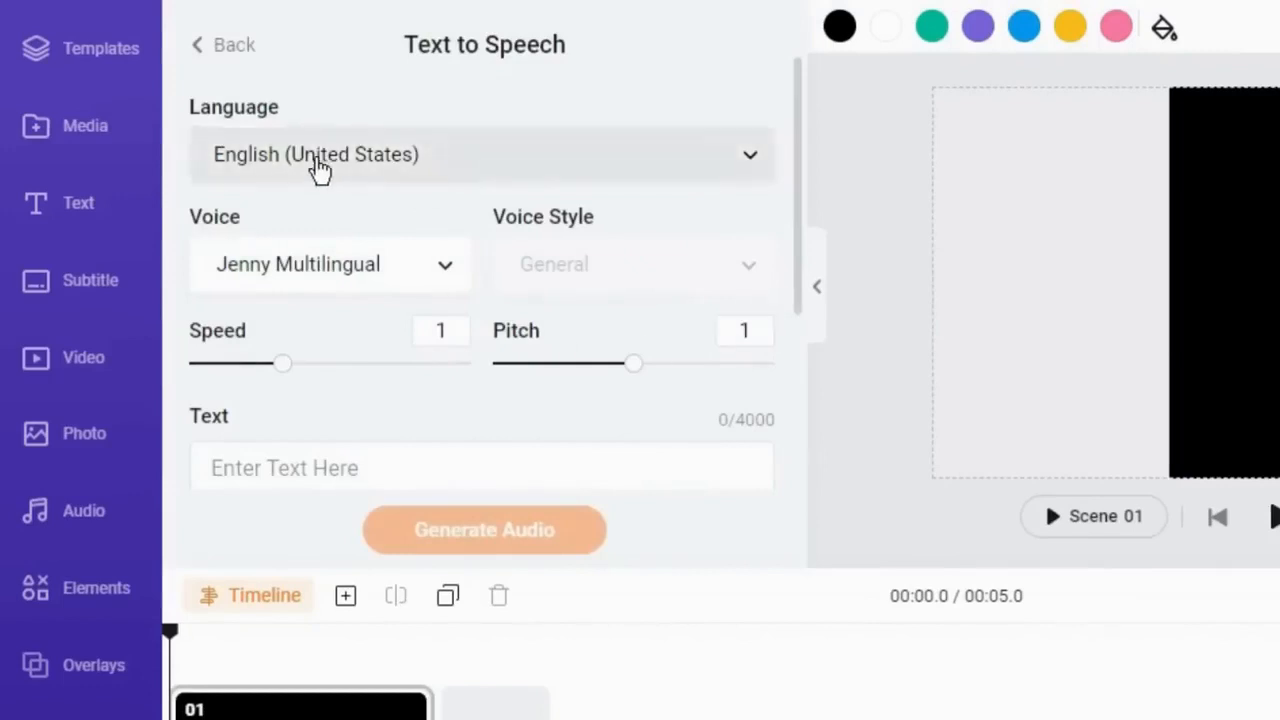
Configure the speech with language English (United States), voice Guy and voice style Friendly
click(437, 173)
click(363, 566)
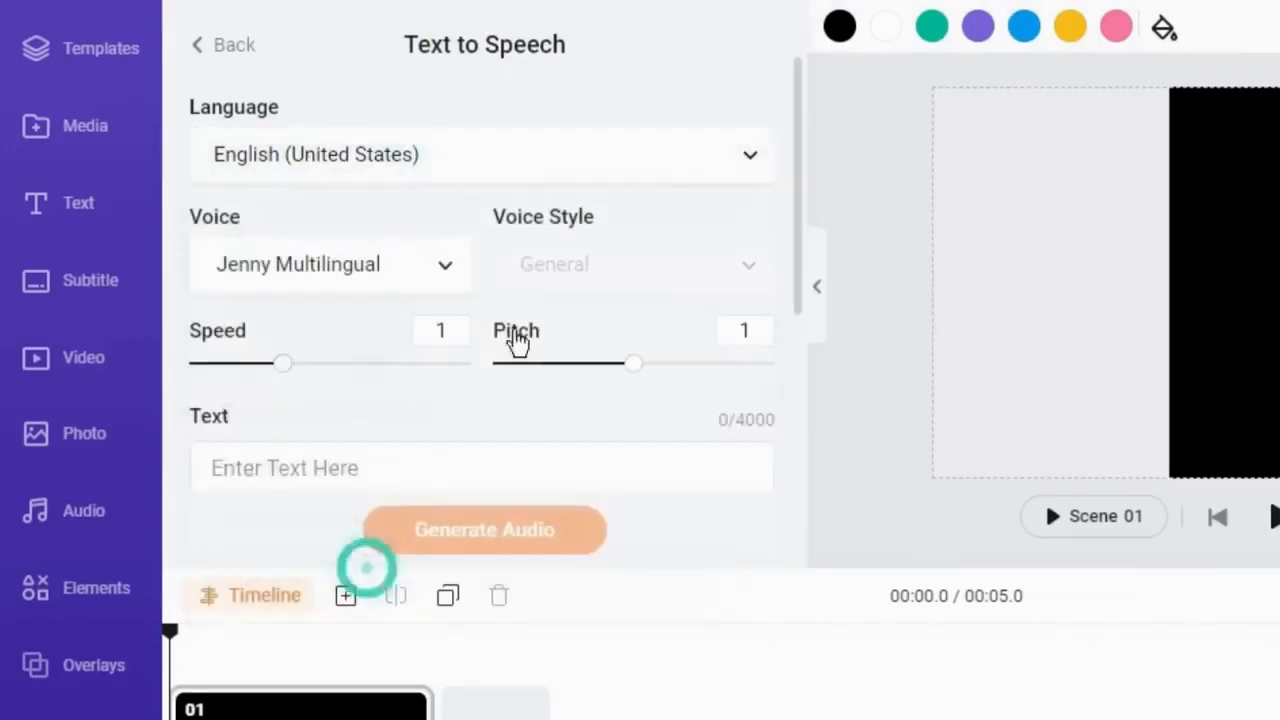
click(437, 278)
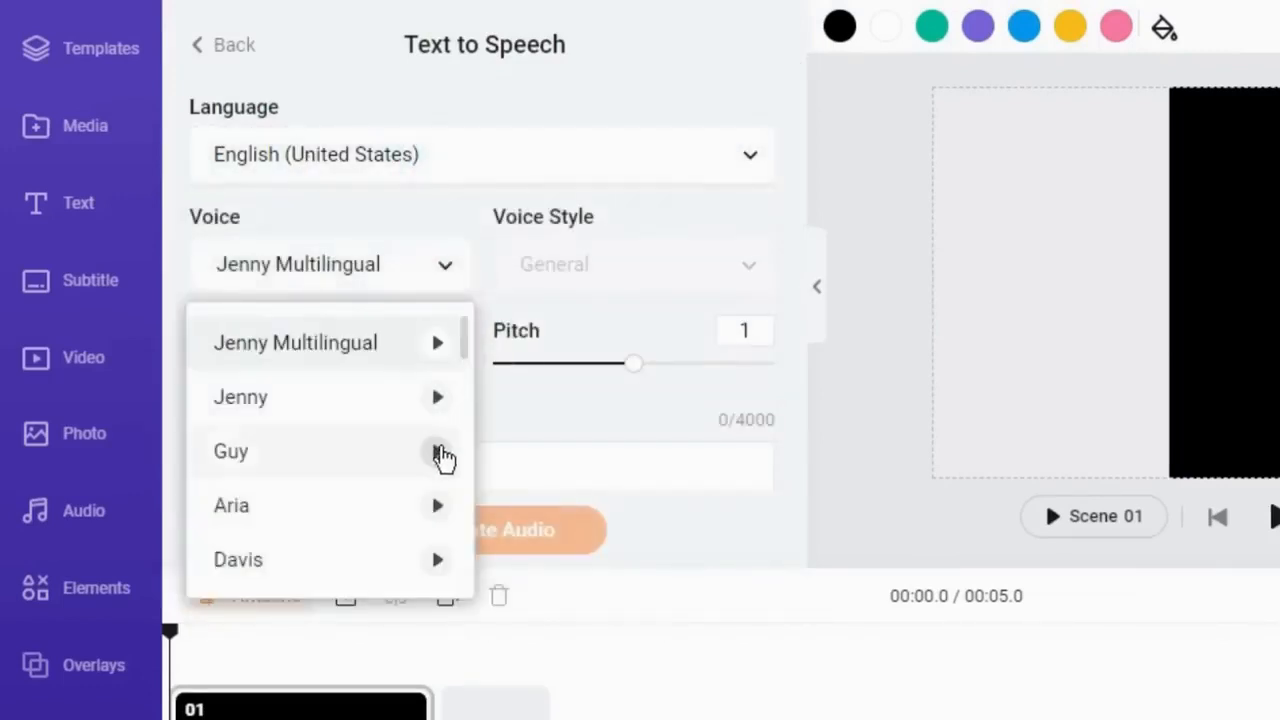
click(293, 463)
click(626, 276)
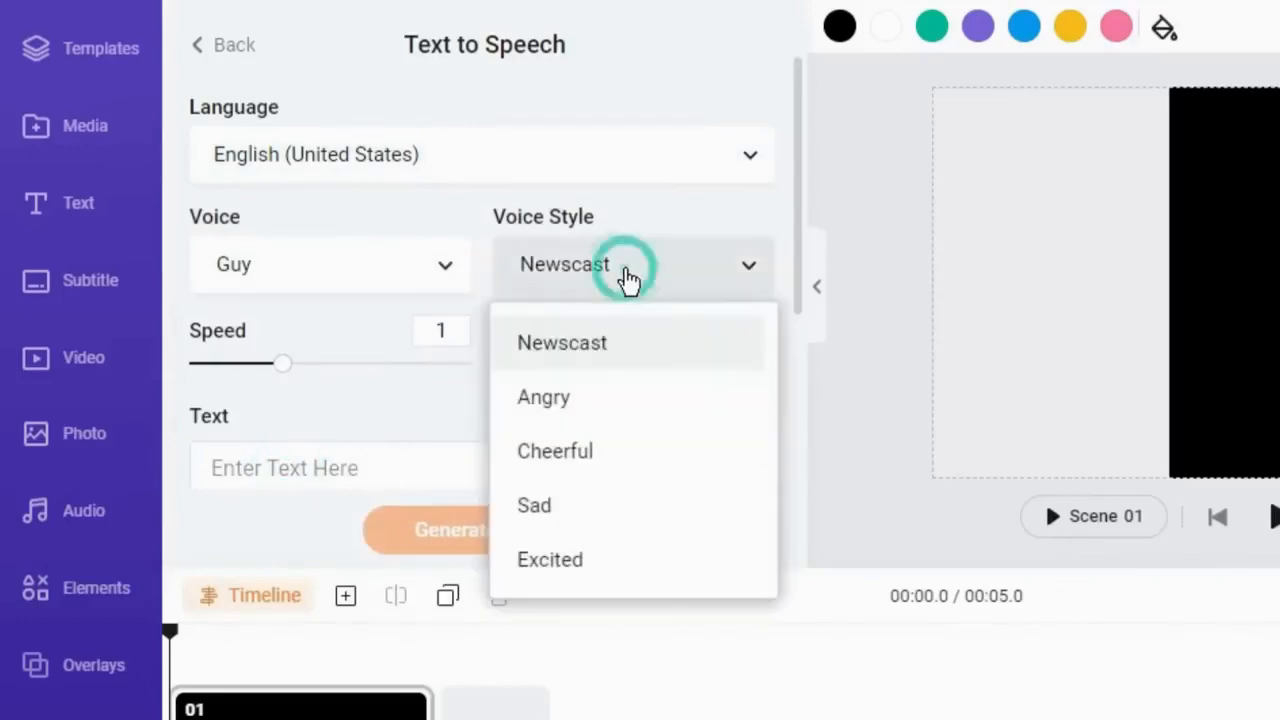
scroll(770, 480, down, 3)
click(552, 389)
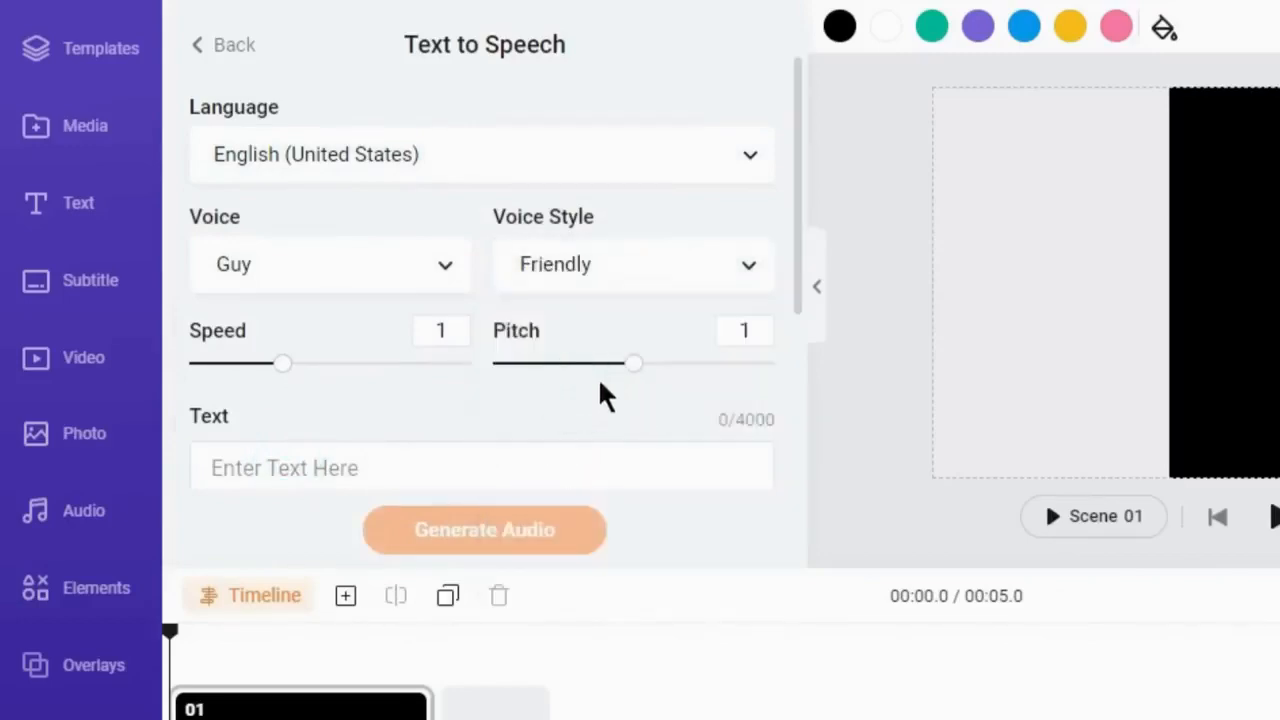
Paste the copied three-fact script as the speech text and adjust the spacing between the facts
scroll(412, 205, down, 3)
text(Fact number one: Did you know that the Mona Lisa has no eyebrows? Yep, you heard it right! Leonardo da Vinci, the genius artist, decided not to include them when he painted this iconic masterpiece. It's one of the many mysterious elements that make the Mona Lisa even more intriguing.Moving on to fact number two: Antarctica is the only continent with no owls. That's right, these majestic birds are found on every continent except for Antarctica. So the next time you visit this frozen wilderness, unfortunately, you won't be spotting any owls.Honey never spoils! Archaeologists have discovered ancient pots of honey in Egyptian tombs that are over 3,000 years old and still perfectly edible. Isn't that incredible? Seems like honey is truly the golden nectar that lasts forever.)
click(270, 283)
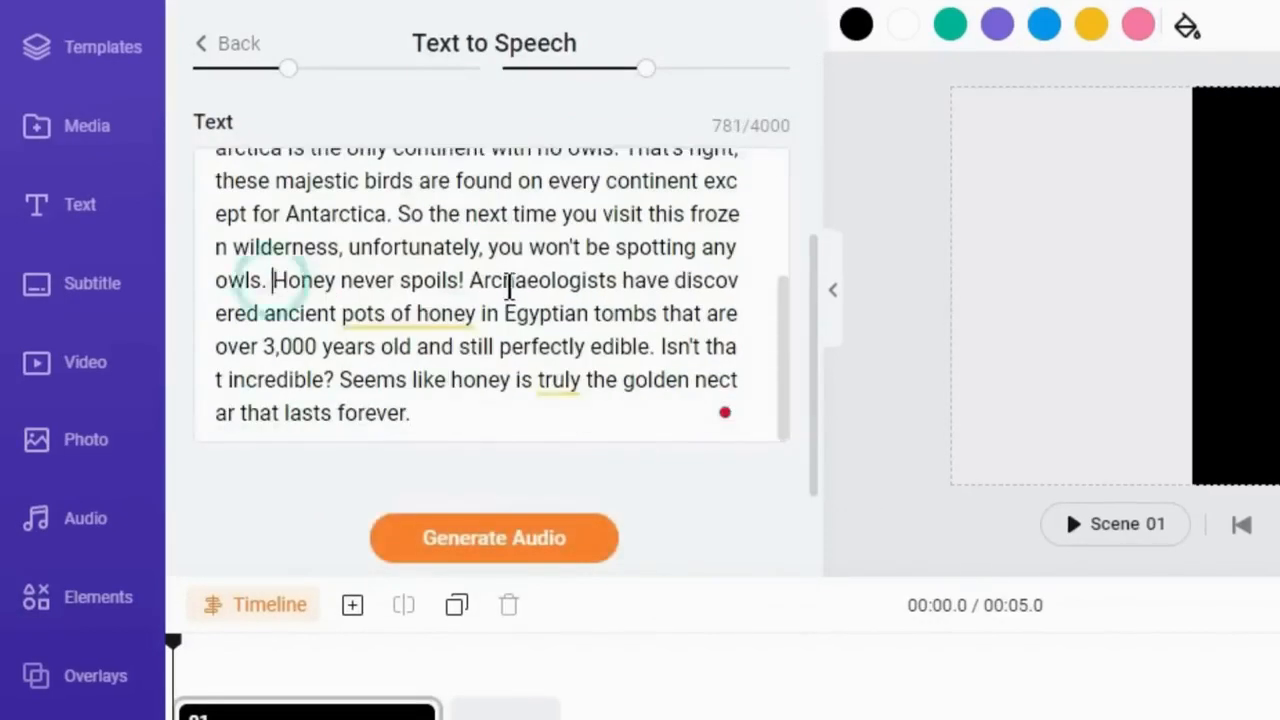
scroll(509, 286, up, 3)
click(400, 341)
scroll(557, 326, down, 3)
scroll(540, 458, up, 3)
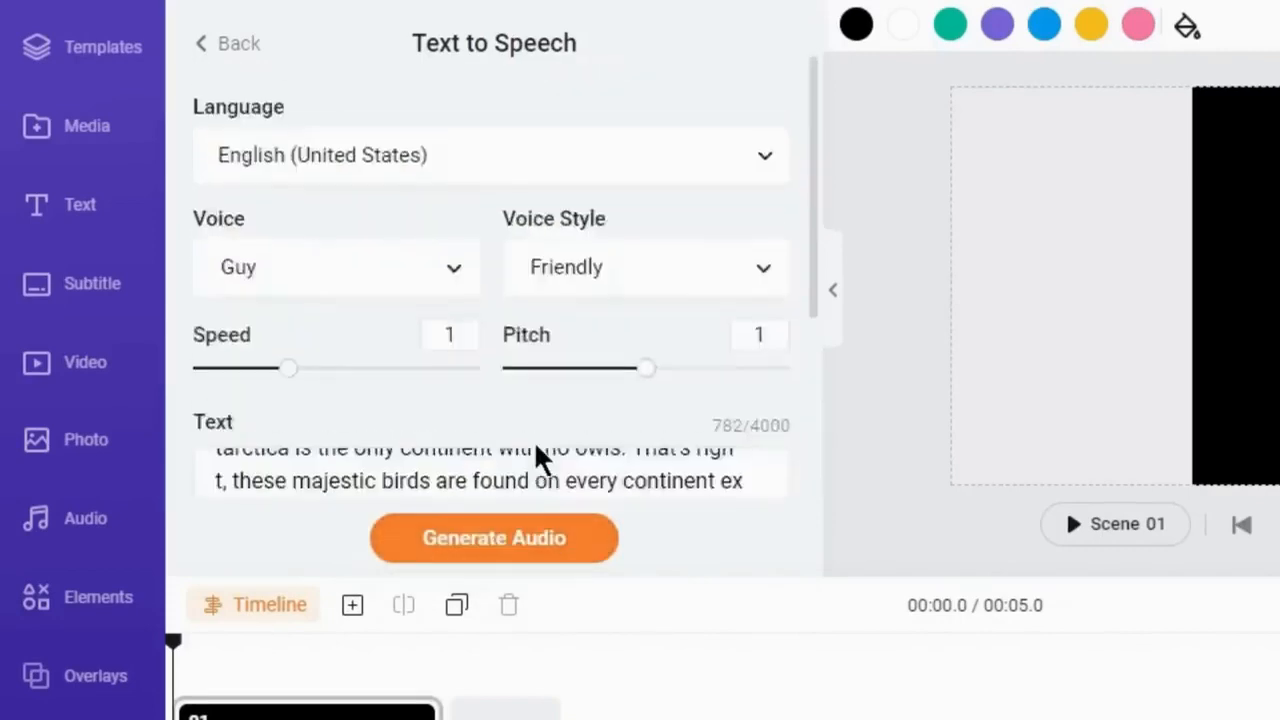
Delete the phrase "Moving on to fact number two:" from the speech text so that fact begins with "Antarctica"
scroll(540, 458, down, 3)
drag(404, 341, 712, 341)
key(BackSpace)
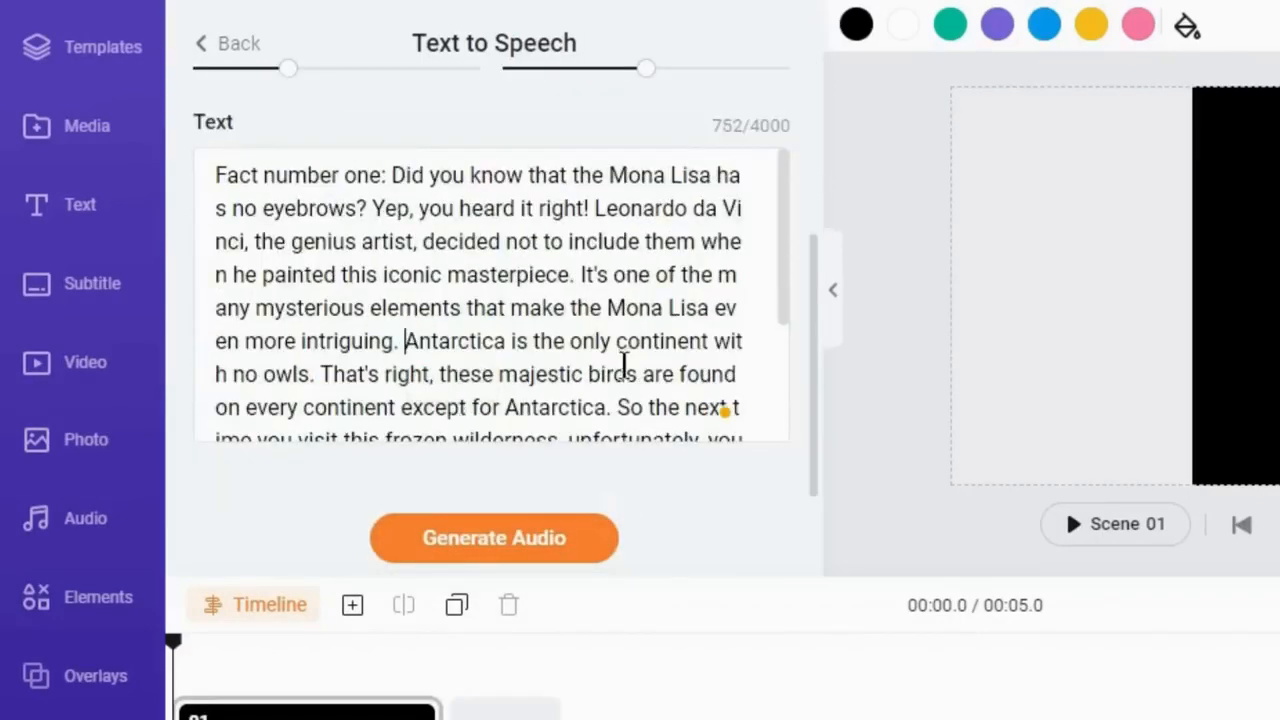
Generate the speech audio from the script, save it to the project media and add the voice-over to the timeline
click(518, 537)
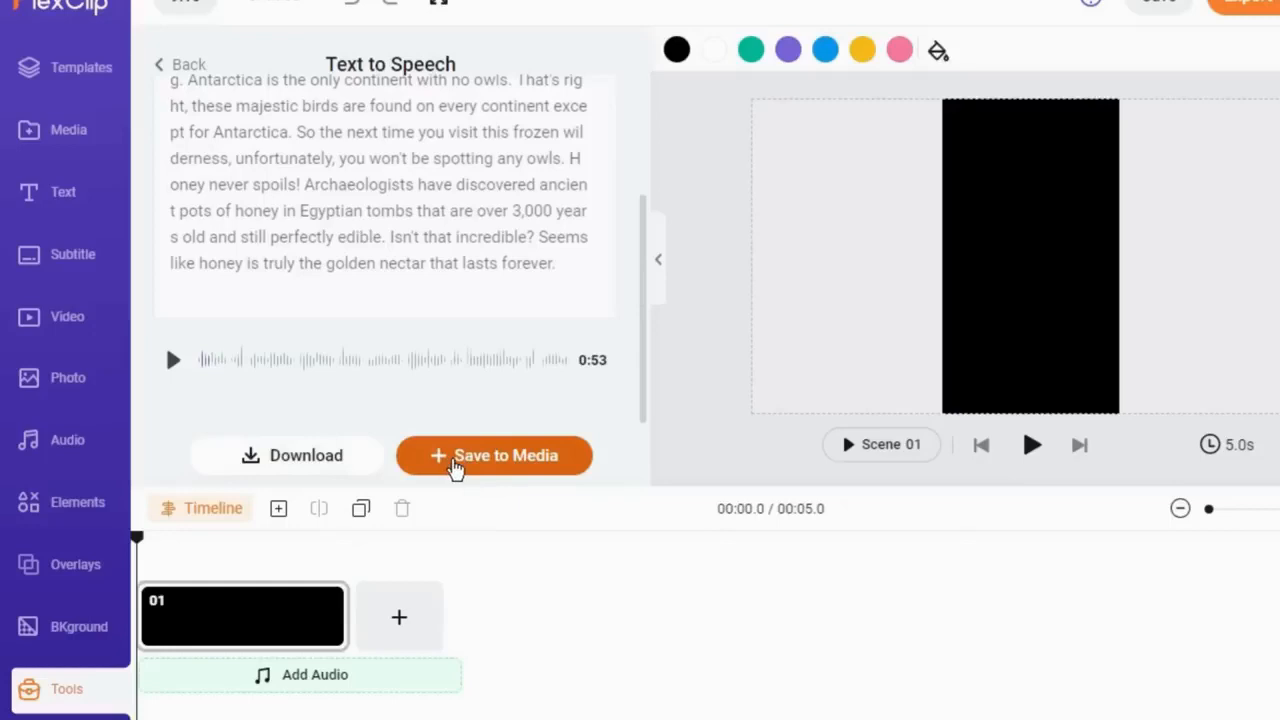
click(462, 465)
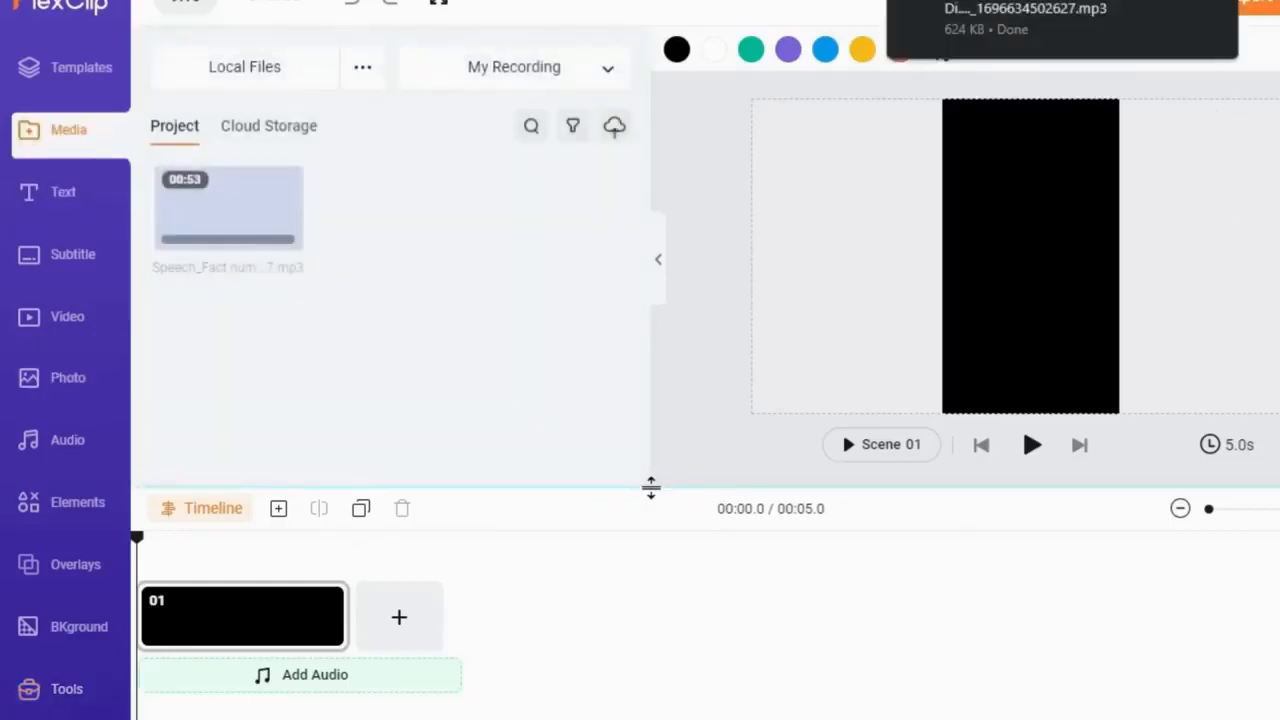
click(287, 237)
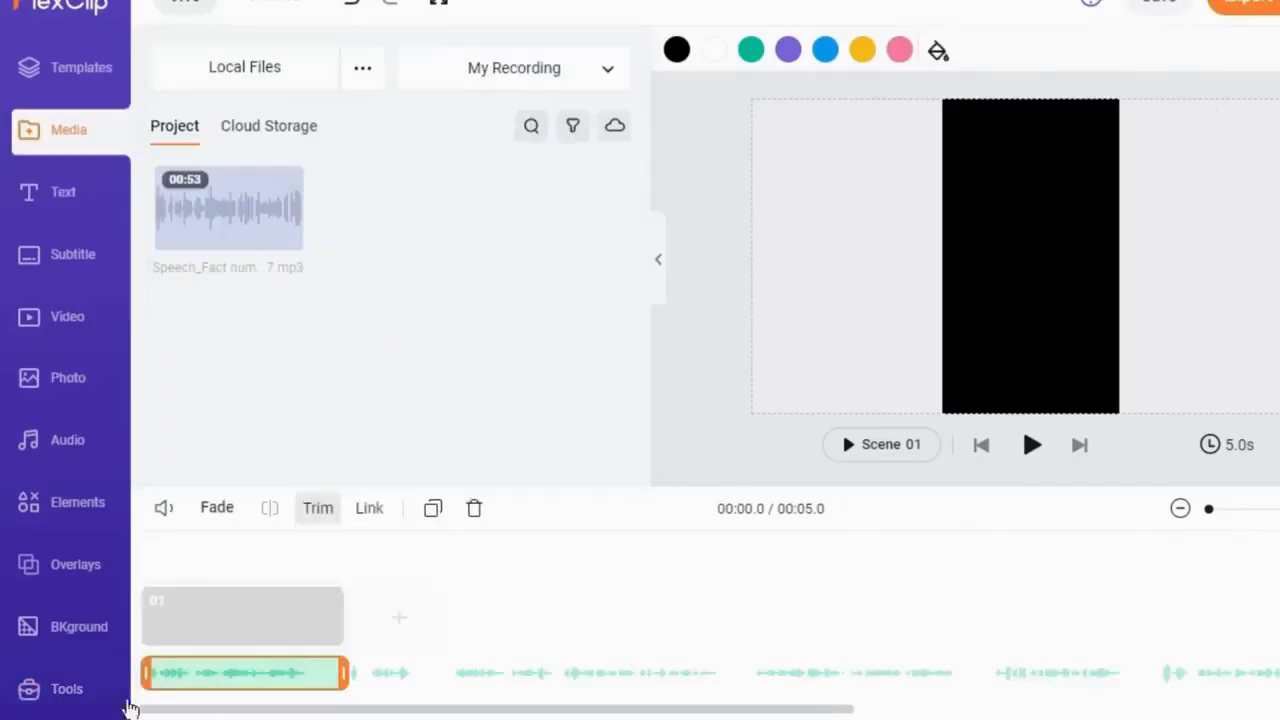
click(474, 678)
Extend scene 01 to 53.9 s so that it spans the whole voice-over
drag(340, 615, 1274, 600)
drag(822, 615, 1209, 534)
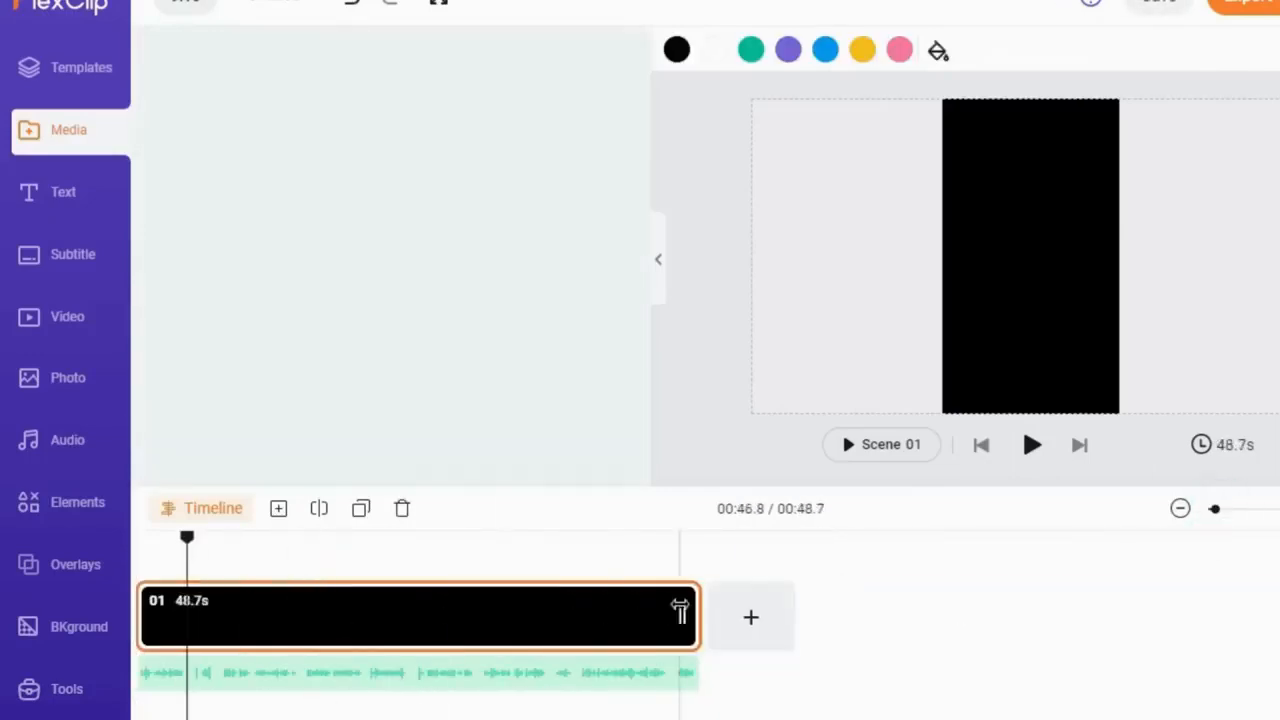
drag(682, 612, 744, 620)
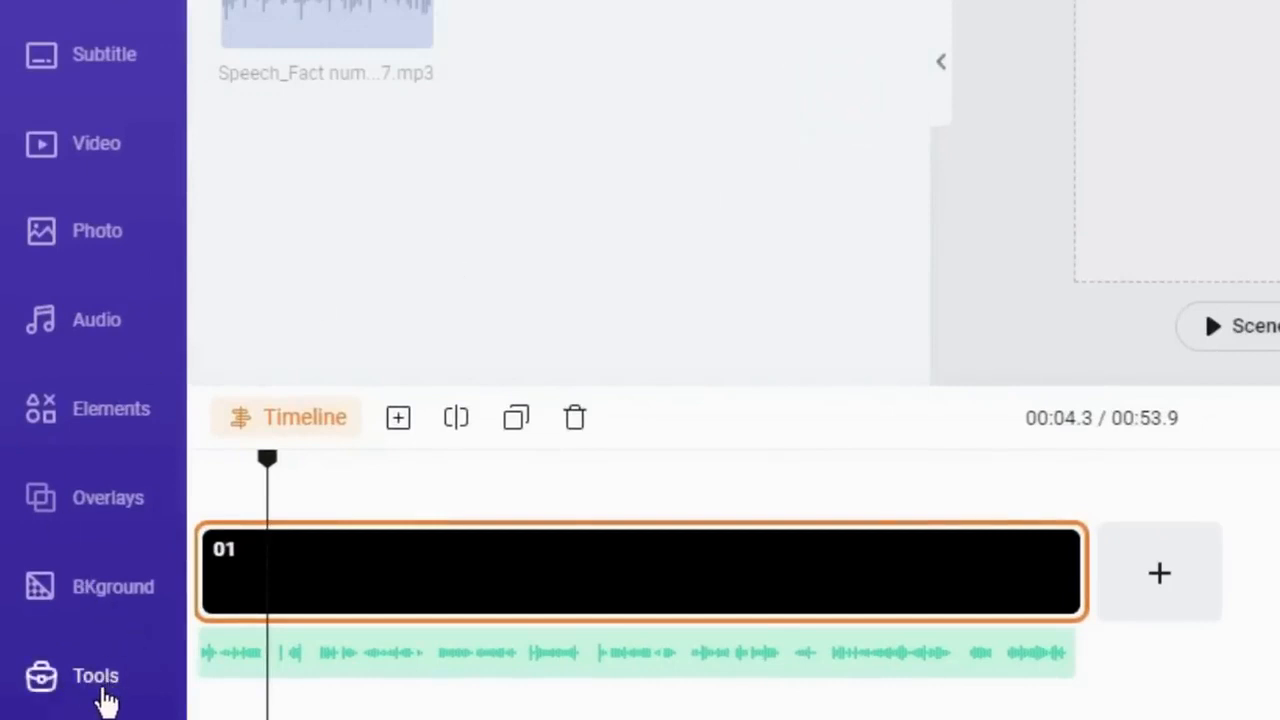
Play the voice-over's opening and use the AI Image Generator to create images from the prompt "mona lisa"
click(100, 690)
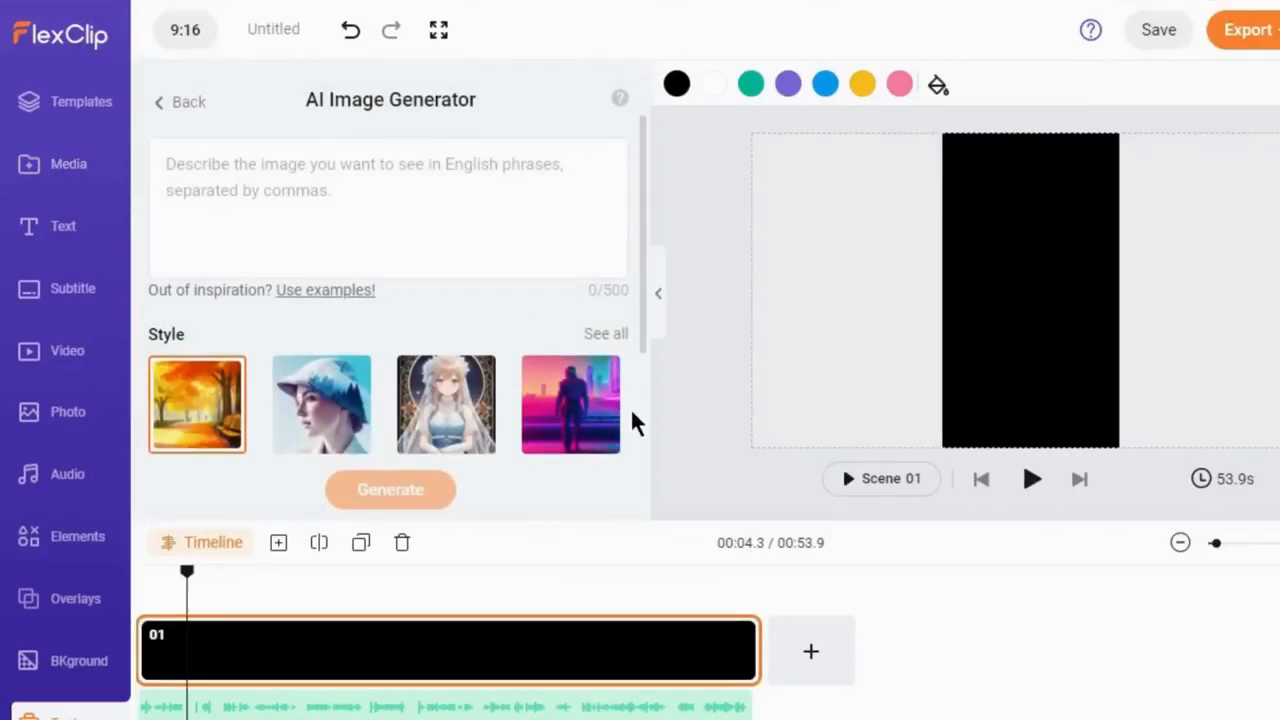
drag(187, 572, 154, 576)
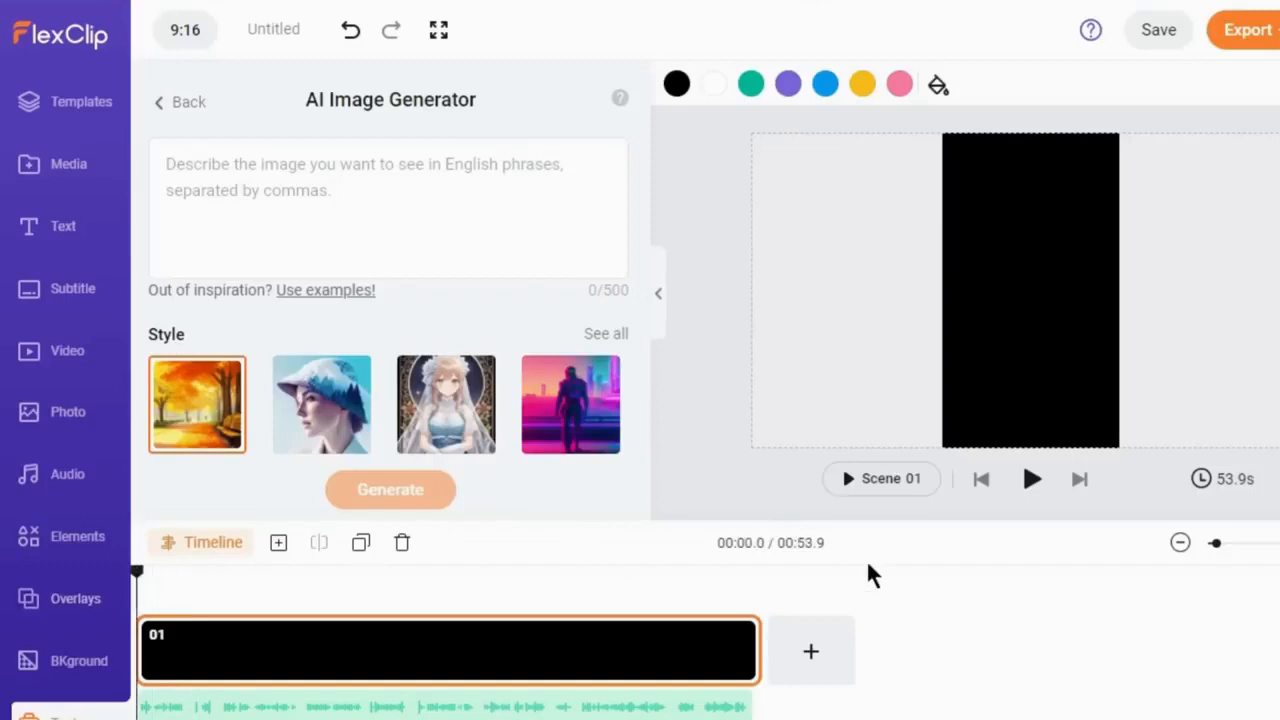
click(1031, 482)
click(417, 218)
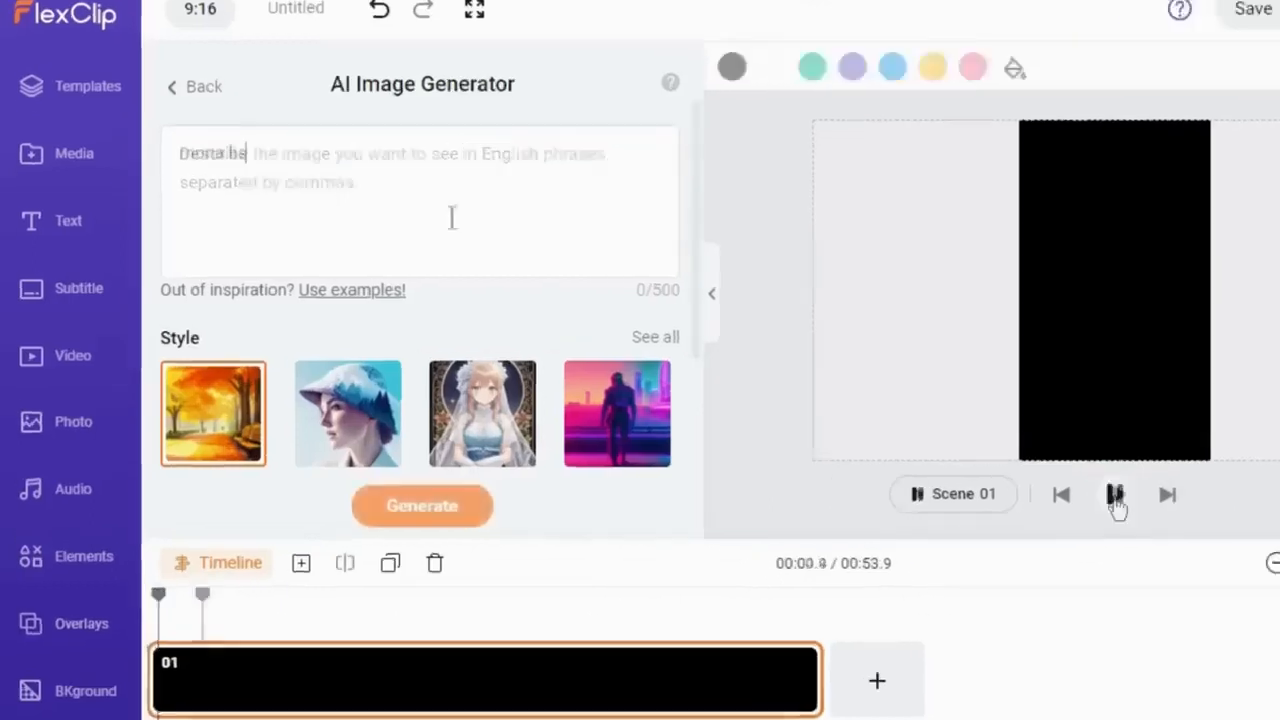
text(mona lisa)
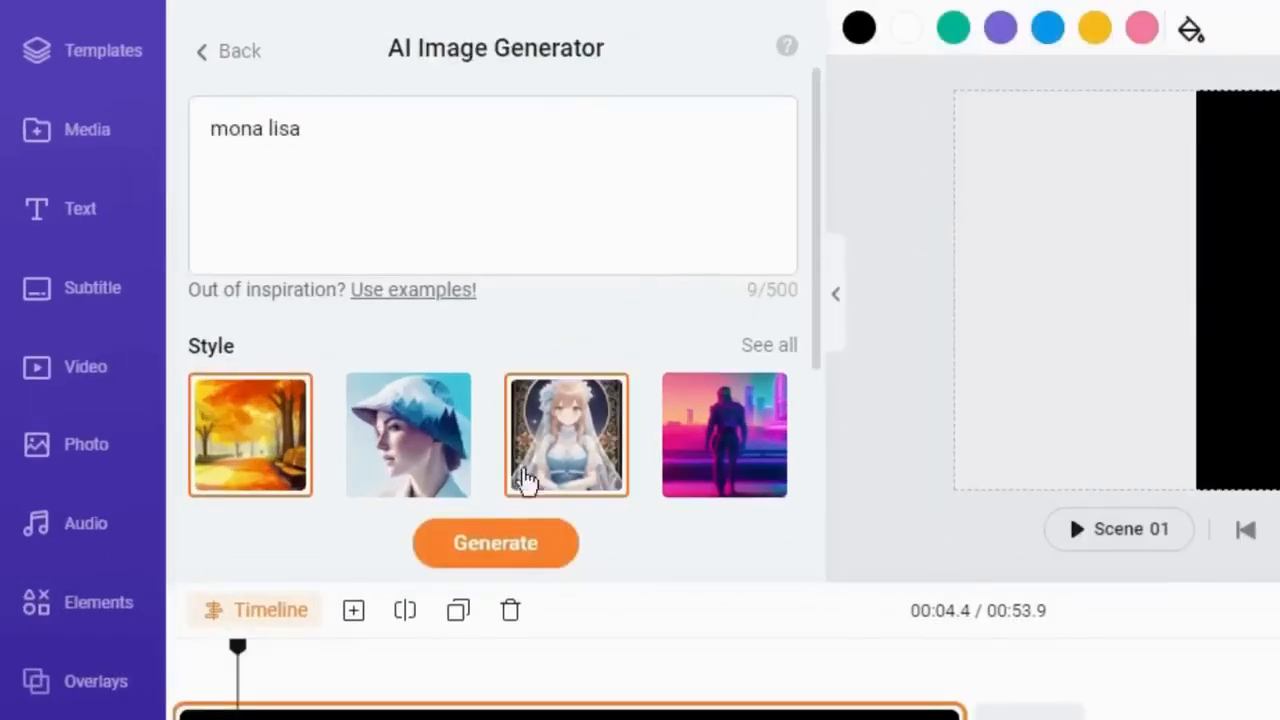
click(505, 544)
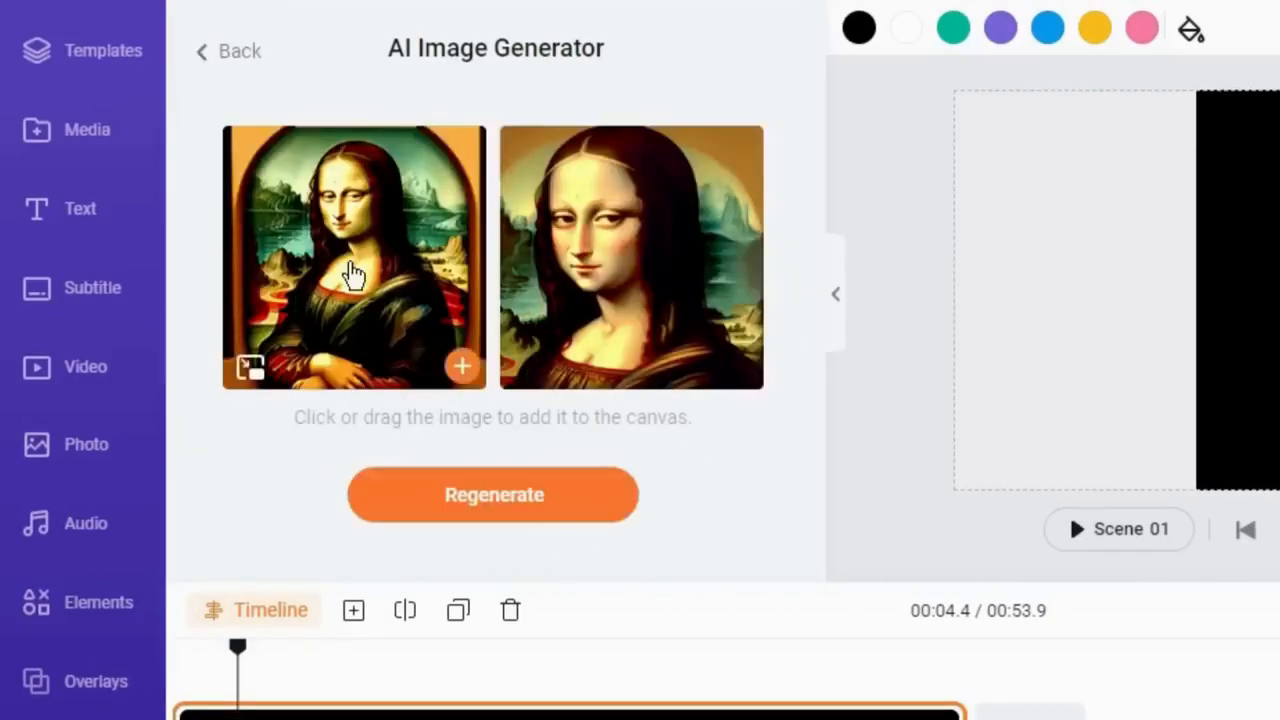
Fill scene 01 with the full-portrait Mona Lisa image and append a blank scene 02 extended to about 48 s
drag(243, 655, 171, 643)
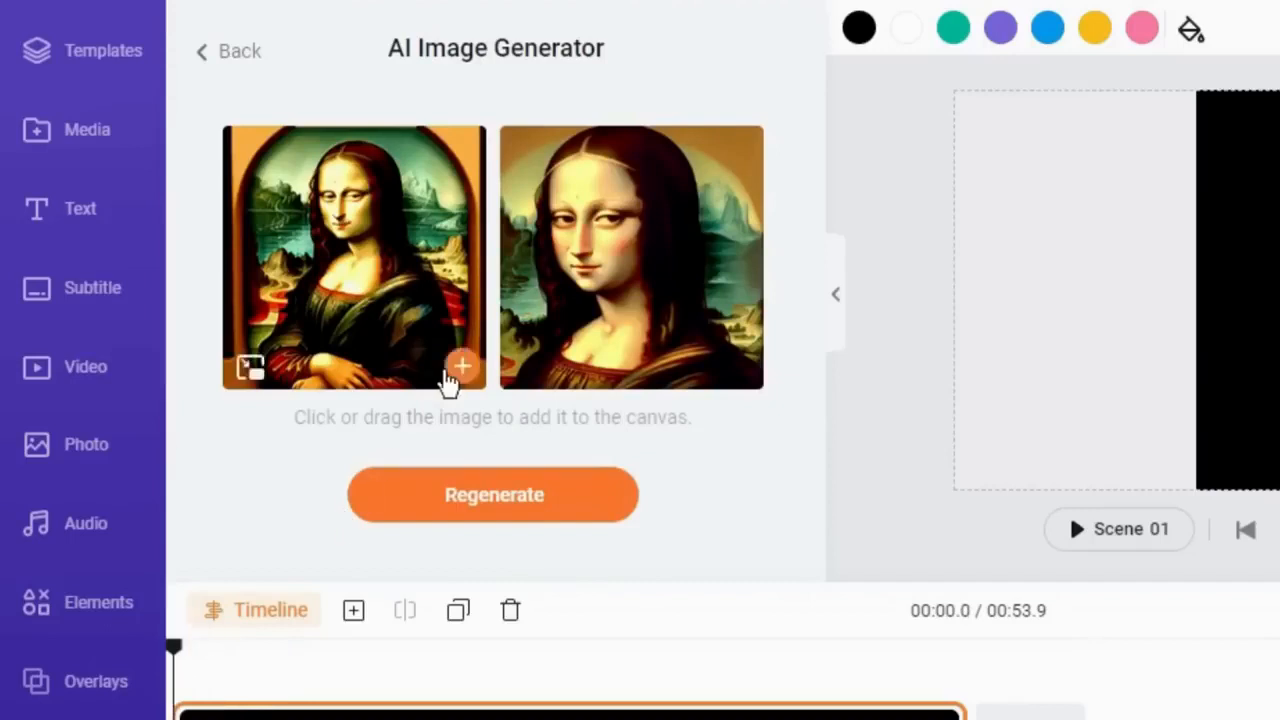
click(300, 235)
click(867, 613)
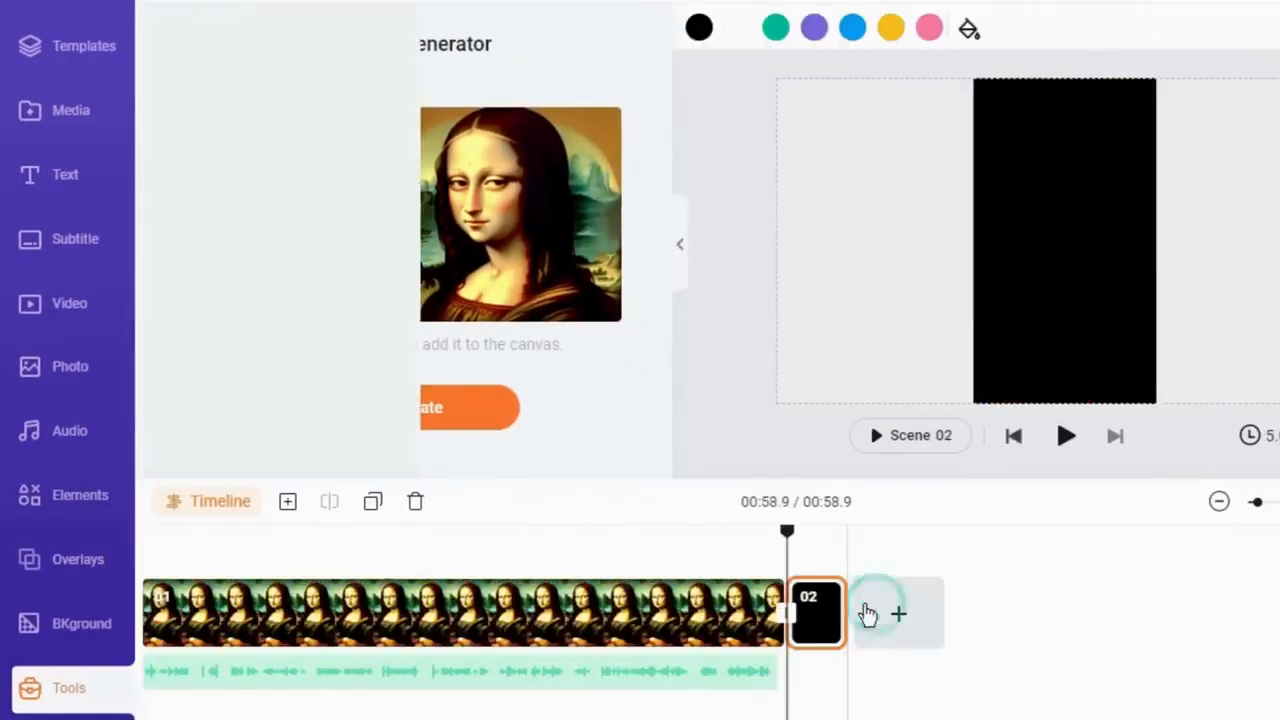
drag(844, 613, 1279, 618)
Shorten the Mona Lisa scene 01 to about 7 s, matching it to the voice-over's opening
click(203, 610)
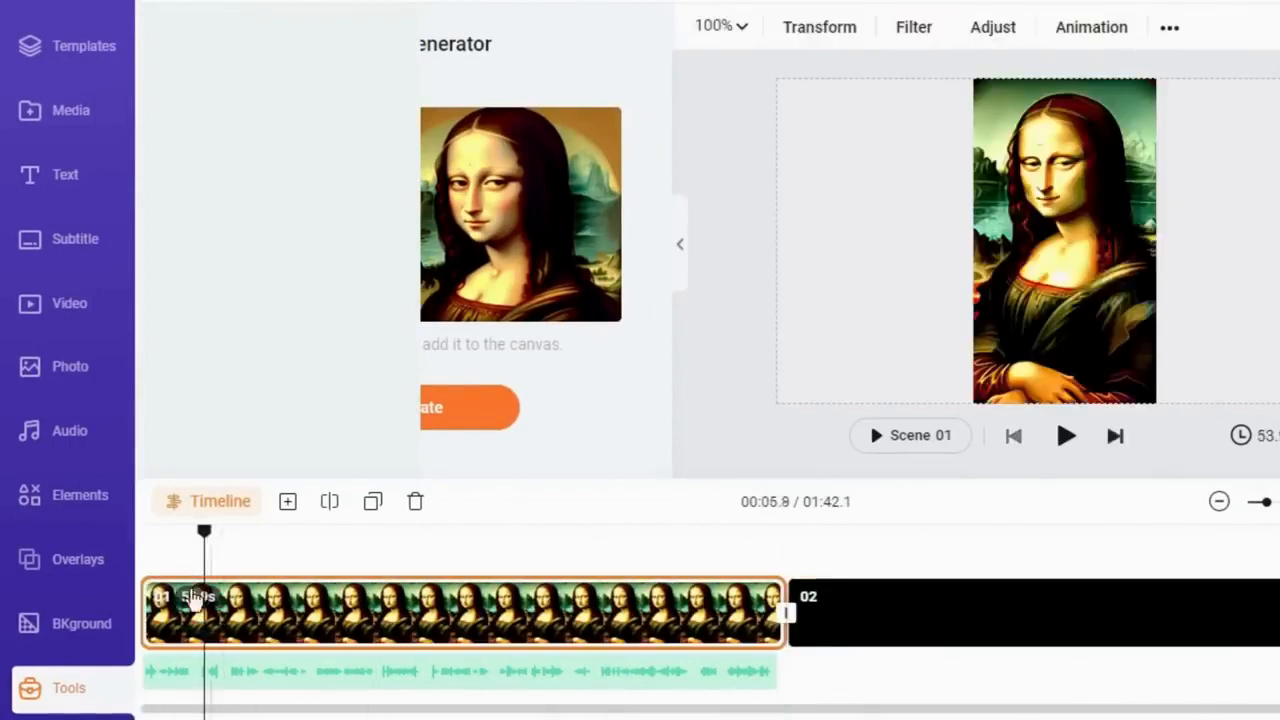
mouse_move(190, 540)
mouse_down()
mouse_move(157, 543)
mouse_move(173, 541)
mouse_up()
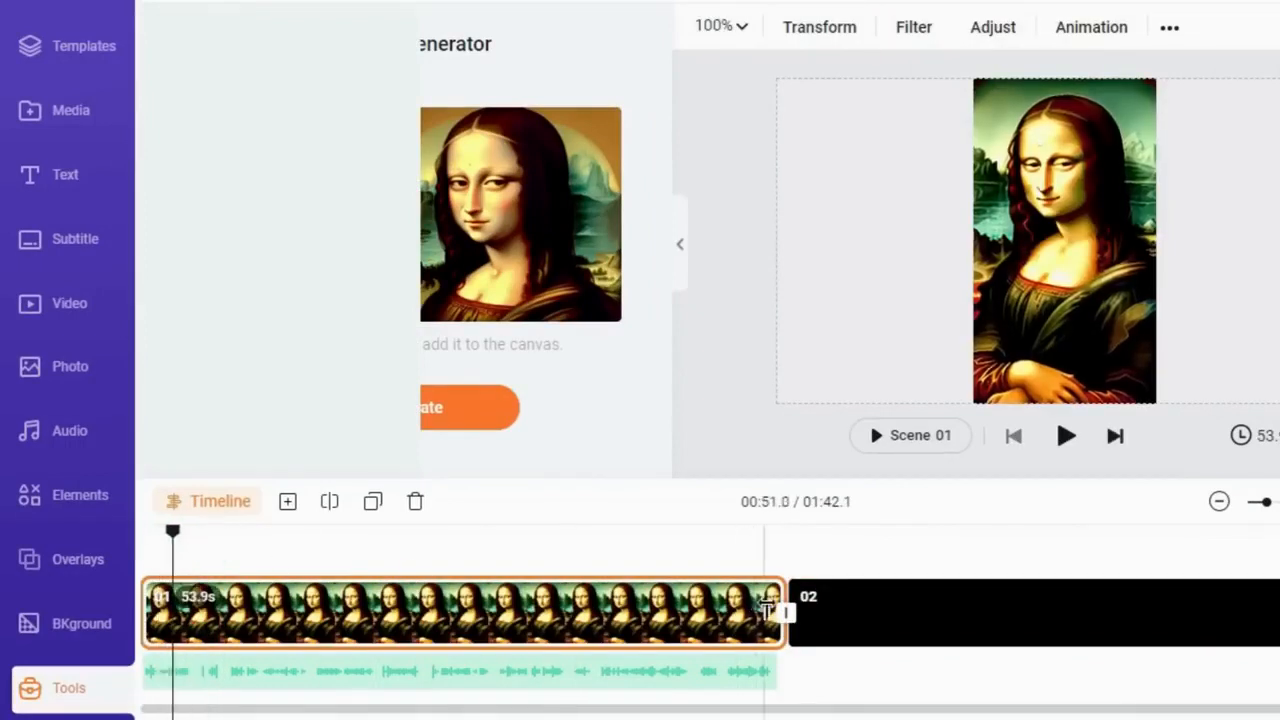
drag(772, 607, 222, 612)
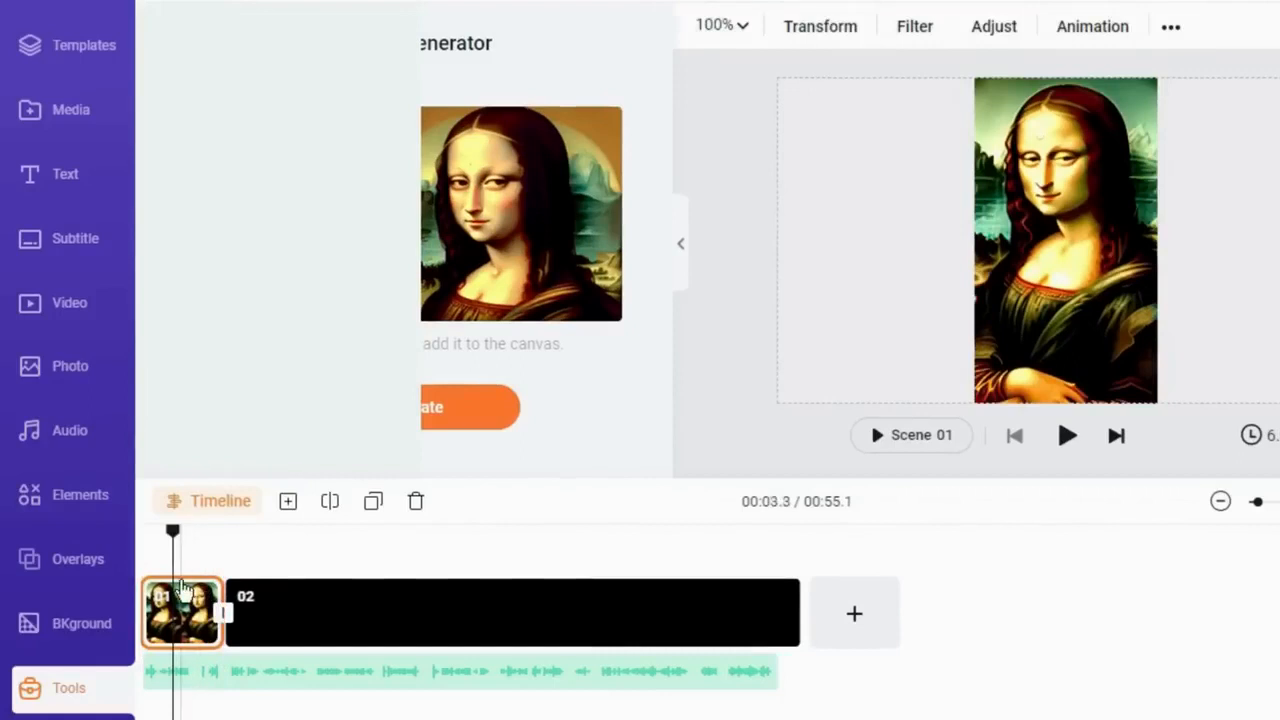
Add three blank 5-second scenes and reorder them ahead of the long blank scene, one at the start and two after the Mona Lisa scene
click(852, 613)
drag(832, 616, 397, 620)
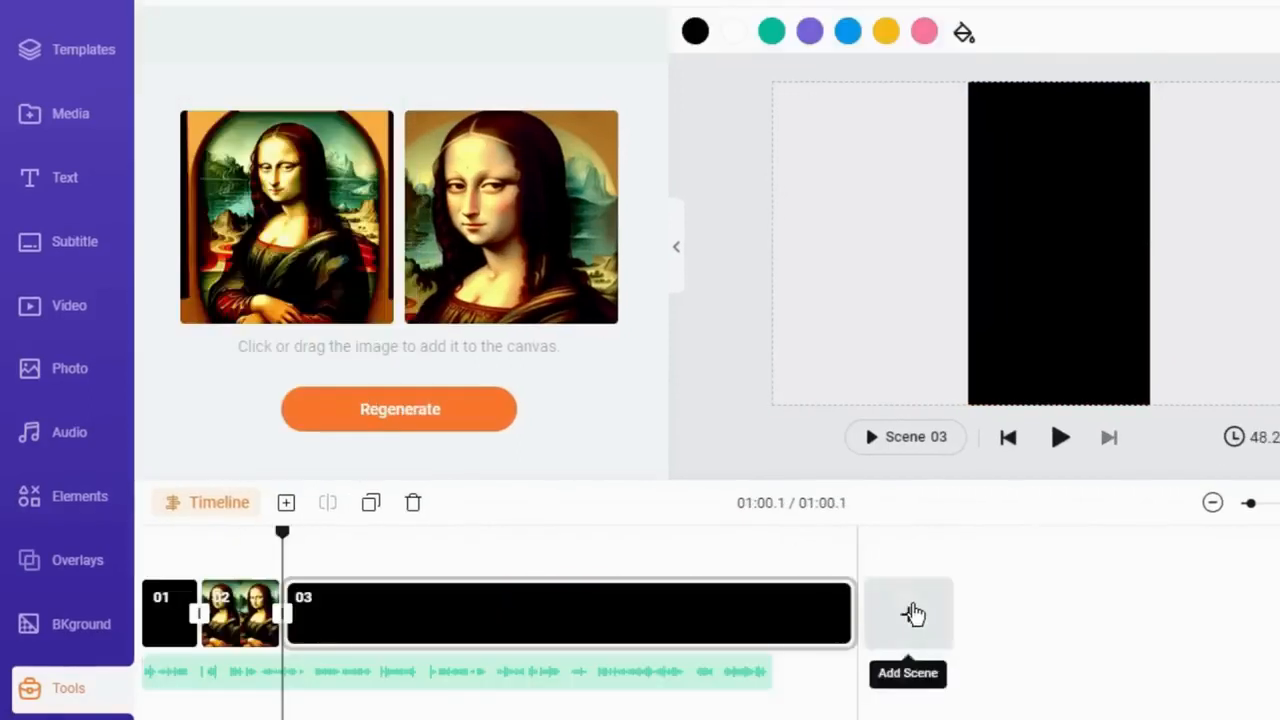
click(909, 612)
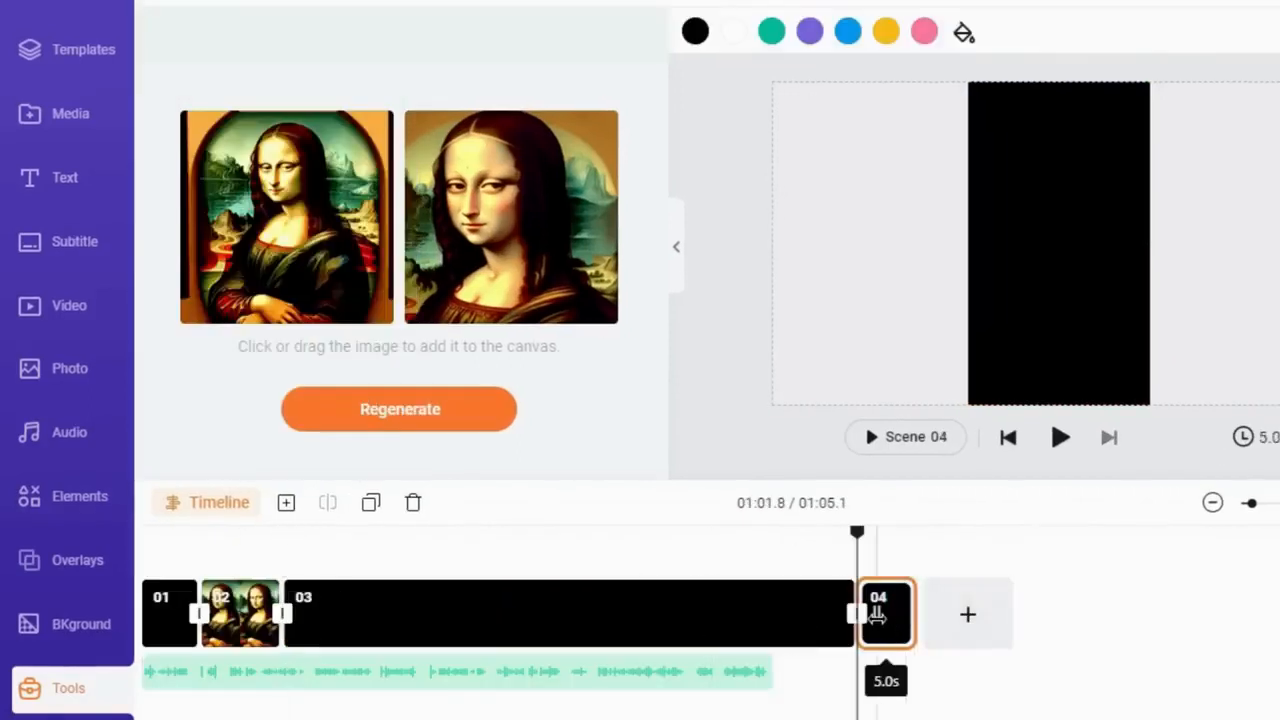
click(965, 613)
drag(886, 610, 775, 624)
drag(944, 602, 783, 615)
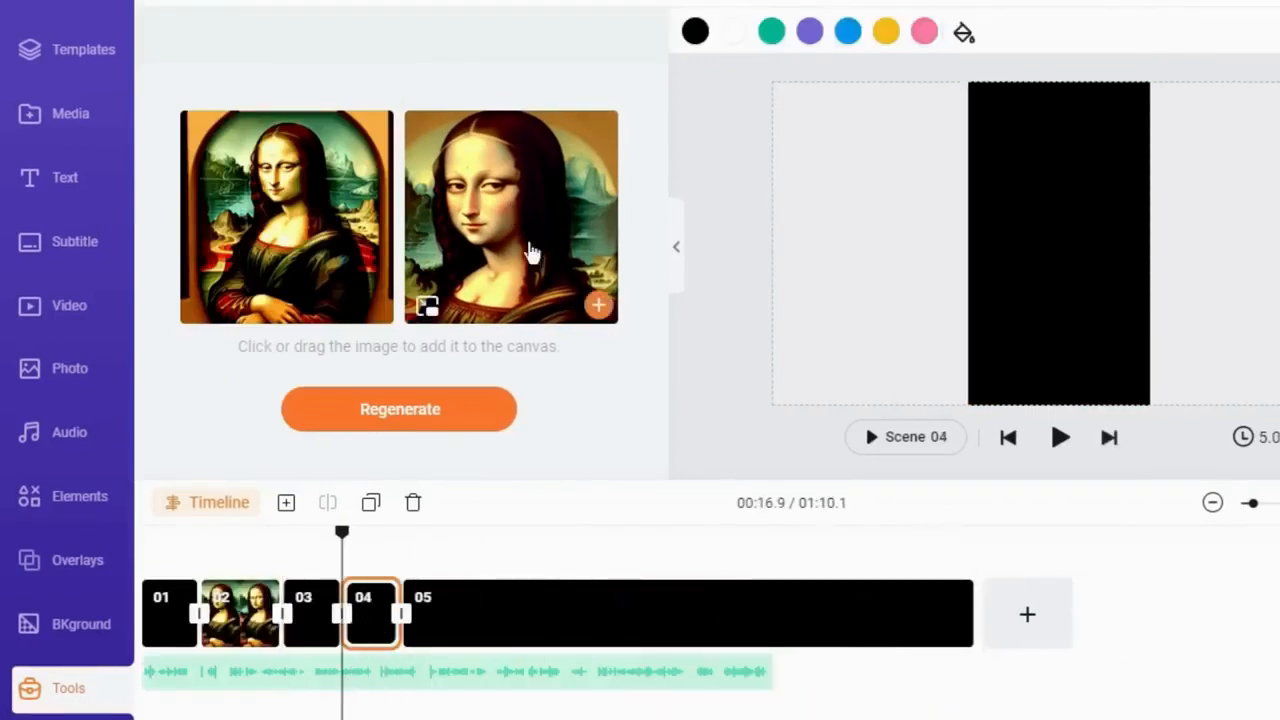
Add the close-up Mona Lisa image to scene 04, detach it from the background and adjust it on the canvas
click(602, 302)
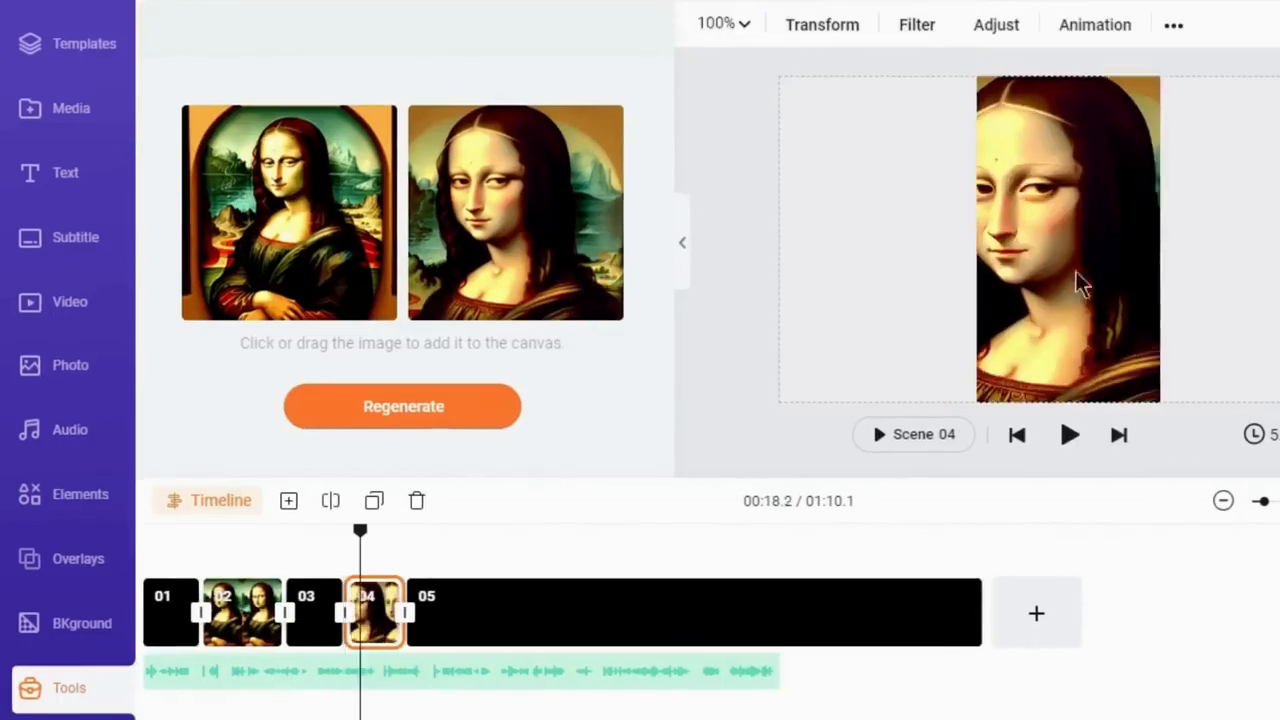
right_click(1076, 274)
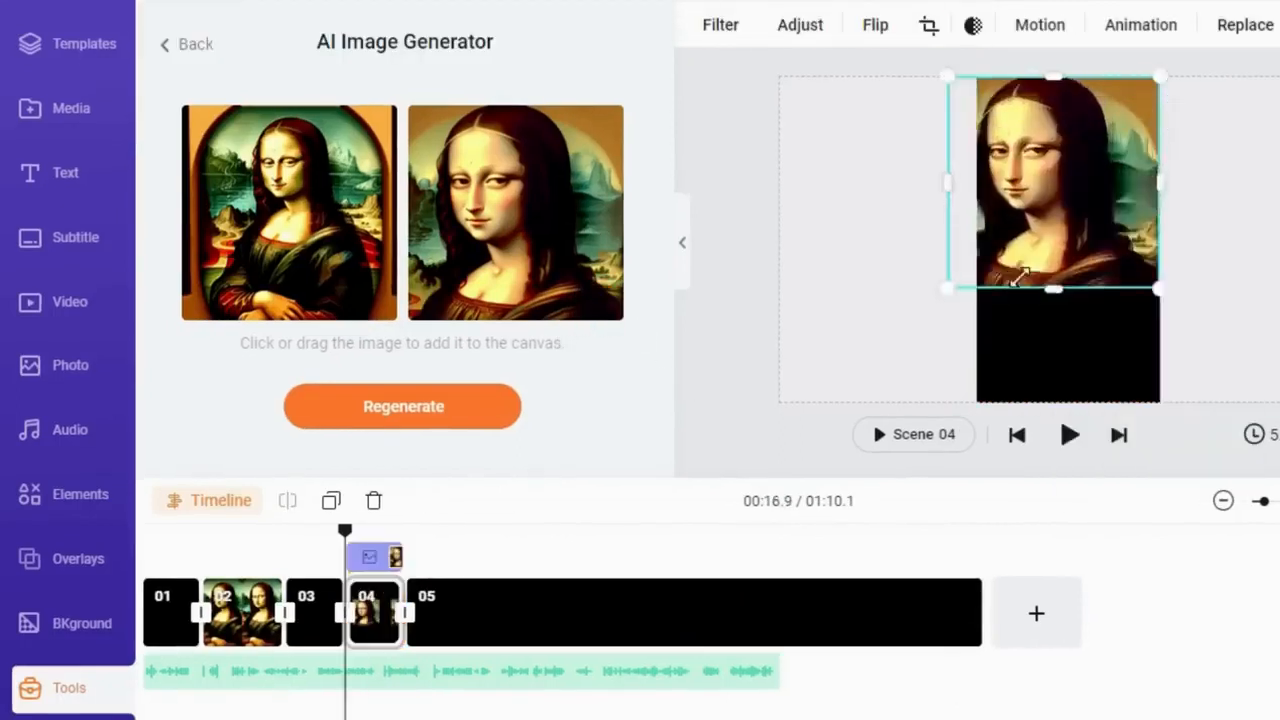
drag(1023, 275, 983, 268)
Generate further AI images for the blank scenes, starting with scene 03, and play the voice-over to time scene 09
click(320, 612)
click(186, 43)
click(403, 388)
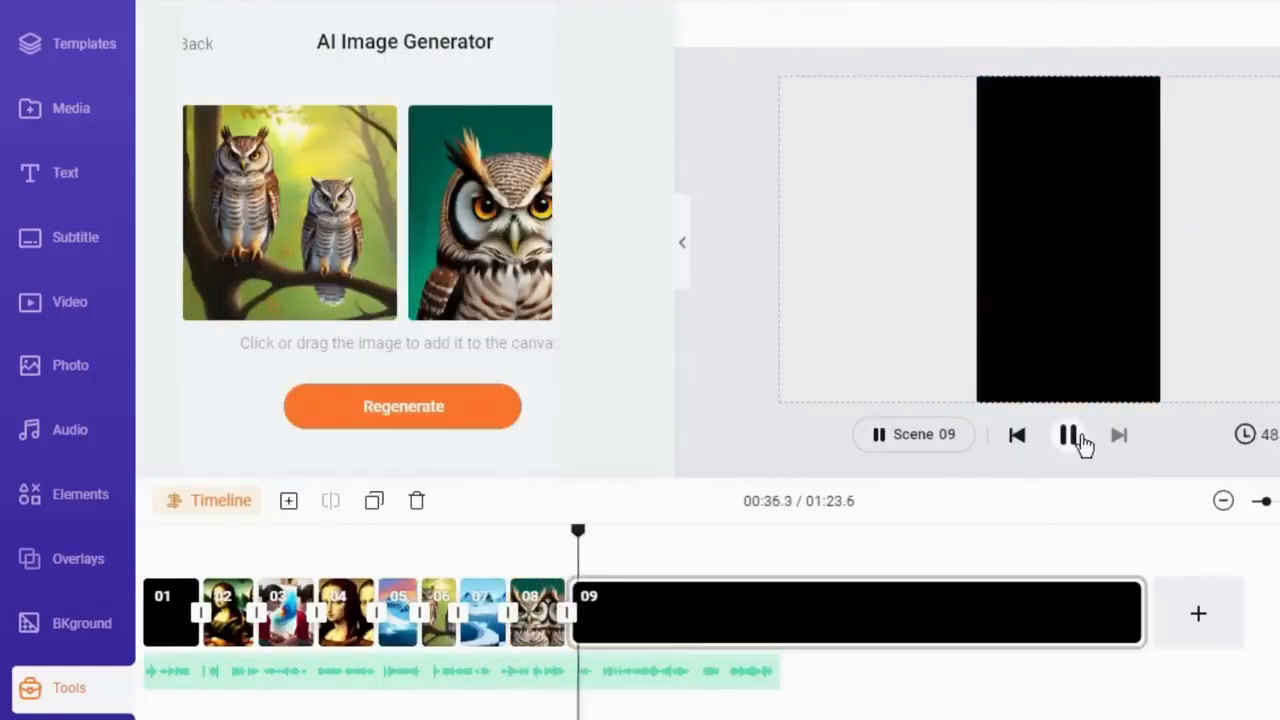
click(1080, 441)
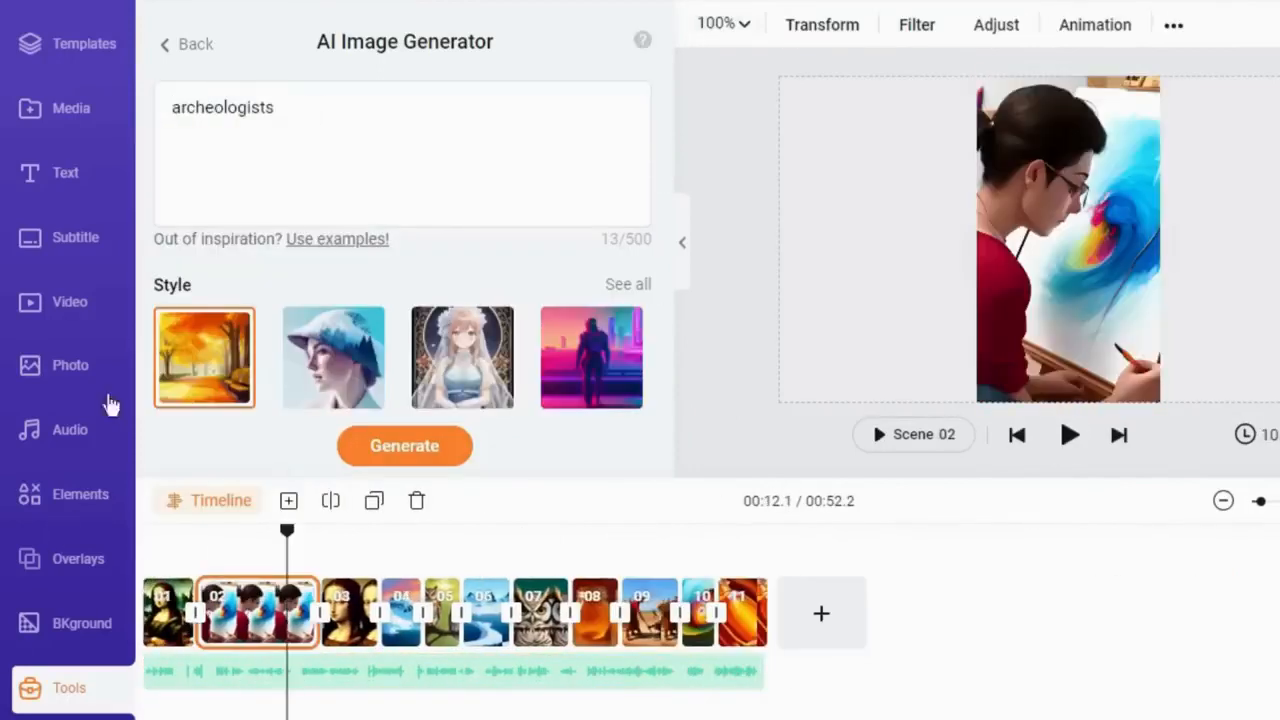
Browse the overlay categories and open the full collection of effect overlays
click(78, 558)
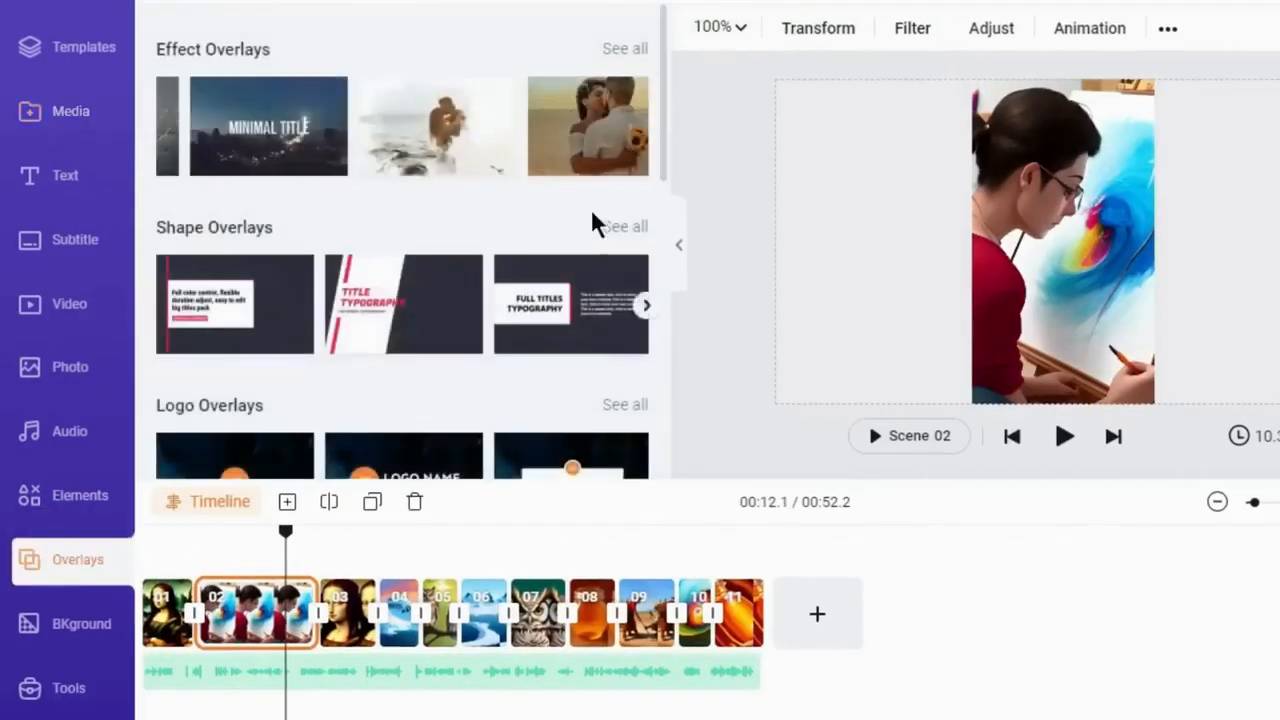
scroll(663, 243, down, 8)
scroll(662, 243, up, 8)
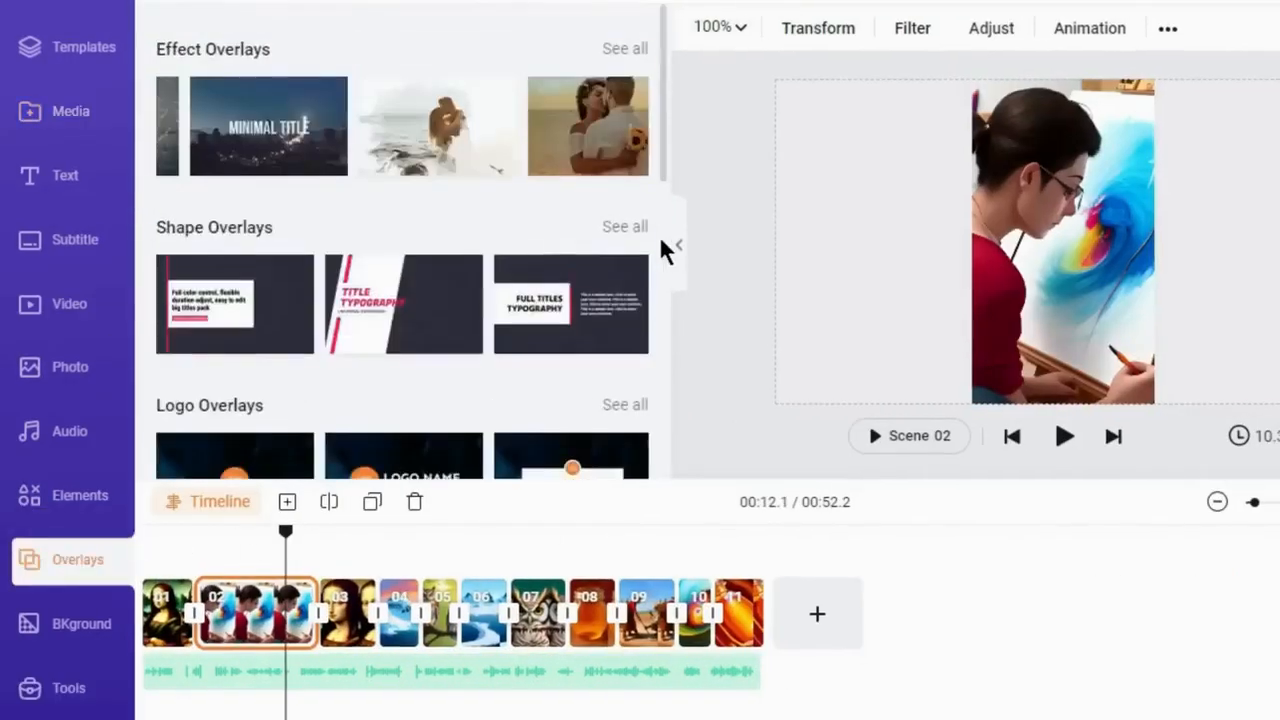
click(625, 62)
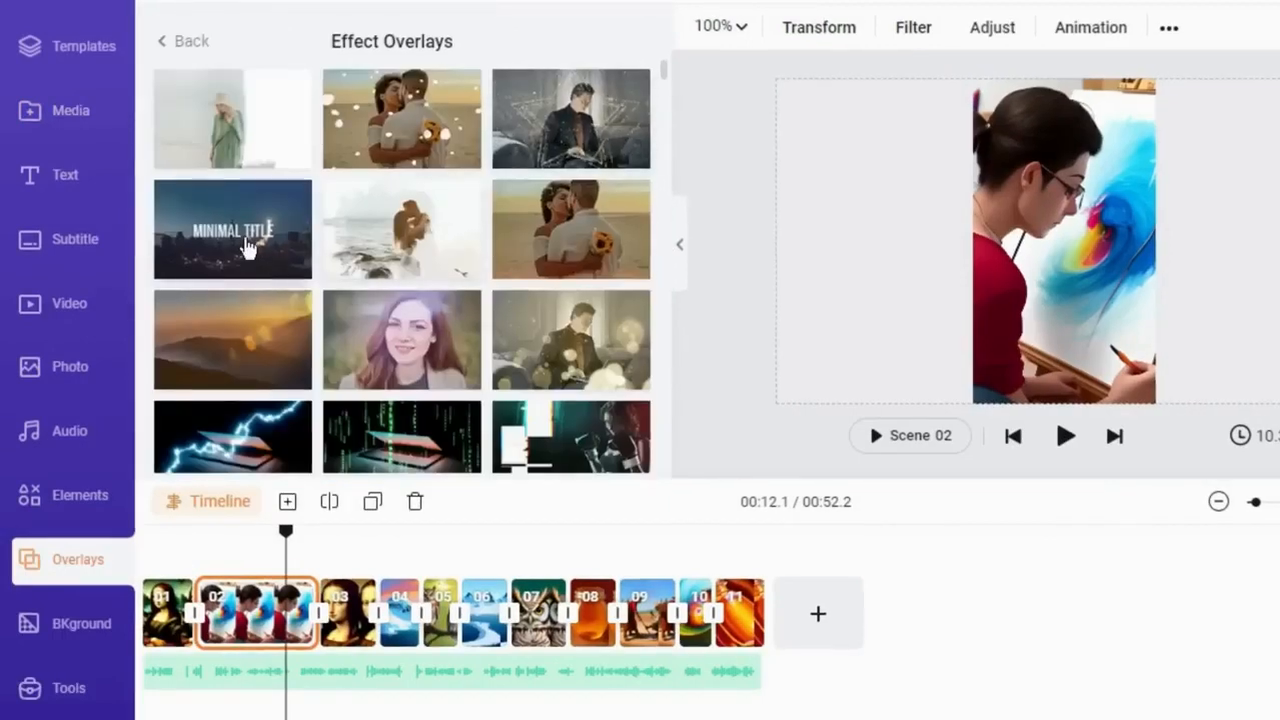
Apply the effect overlay with film-strip perforations to scene 02
drag(290, 538, 127, 549)
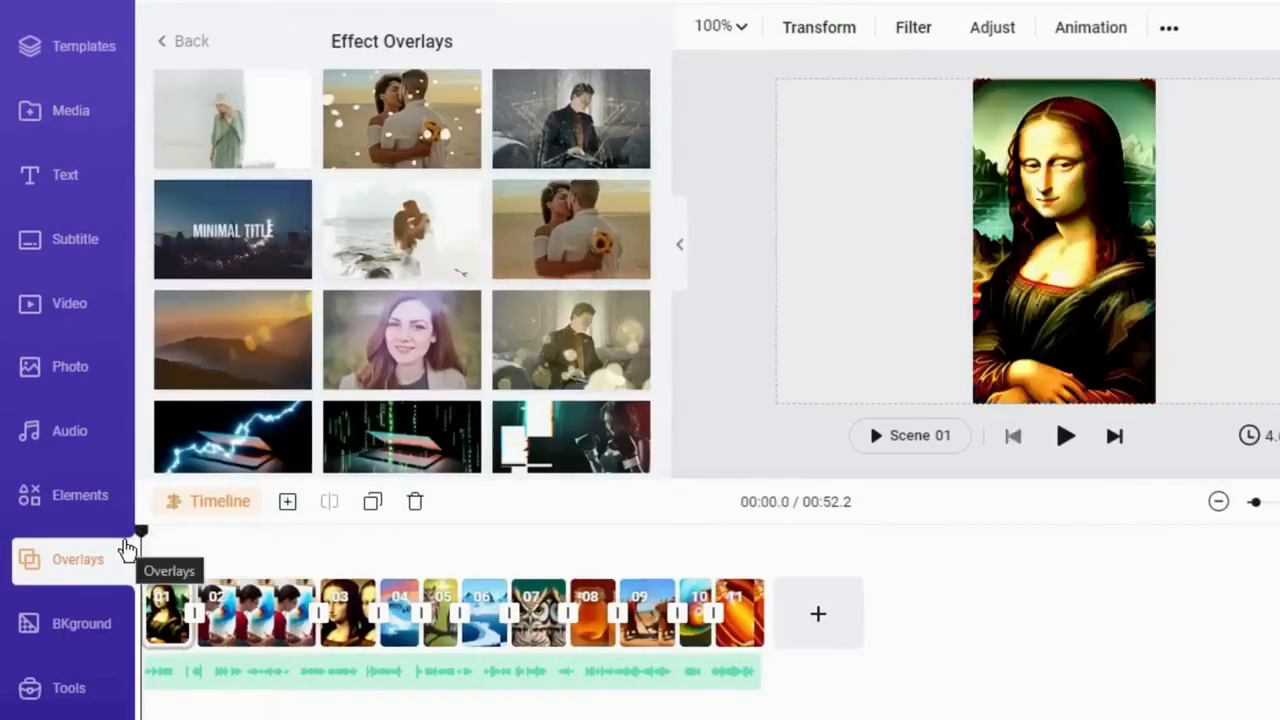
click(541, 255)
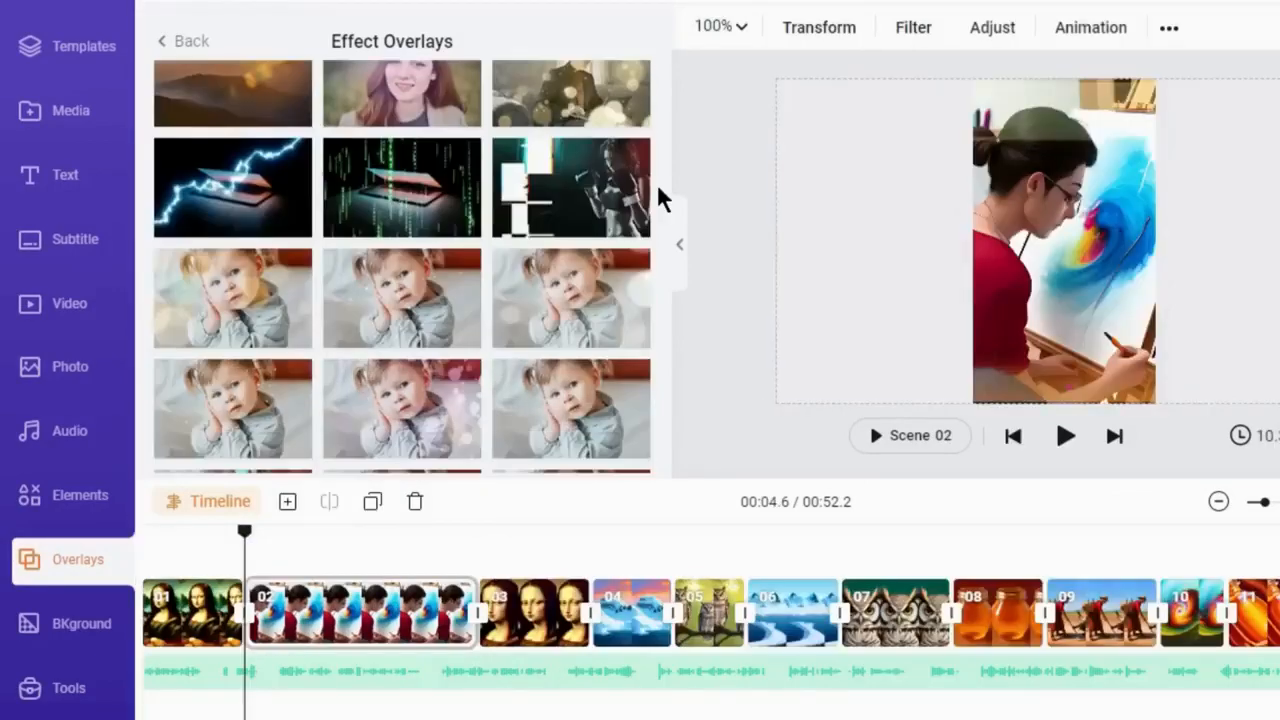
scroll(652, 248, down, 5)
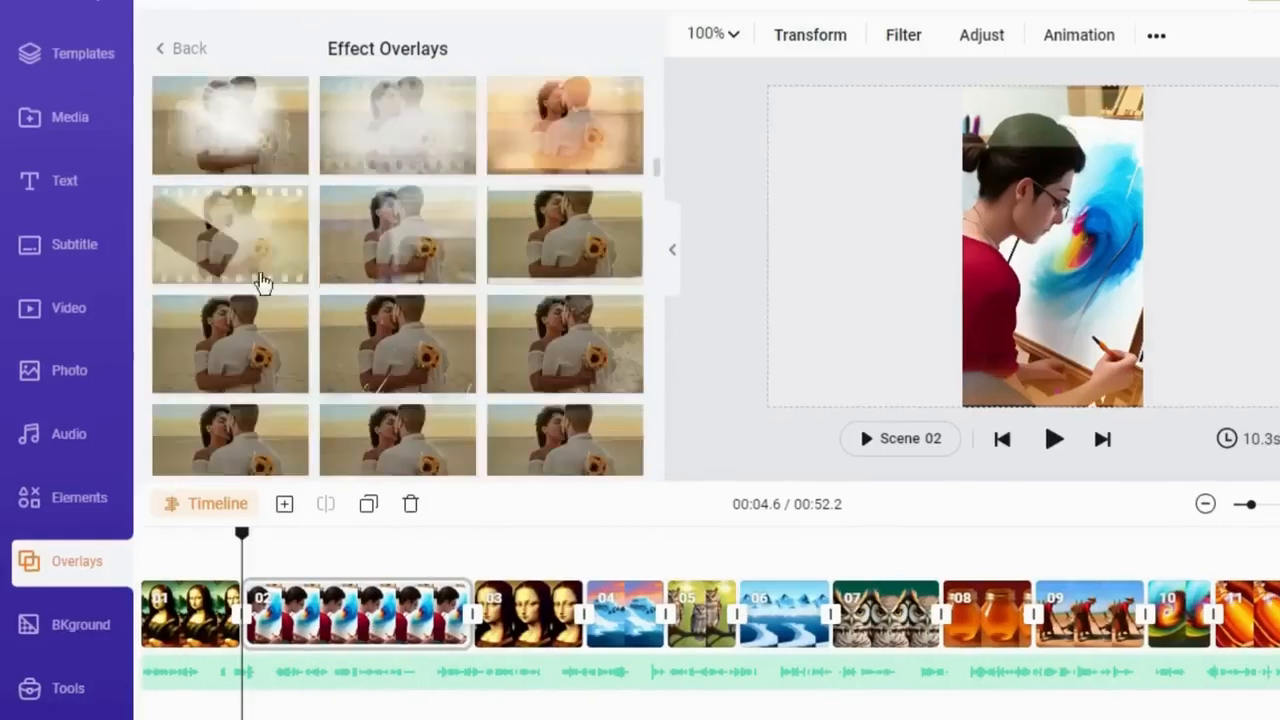
click(263, 280)
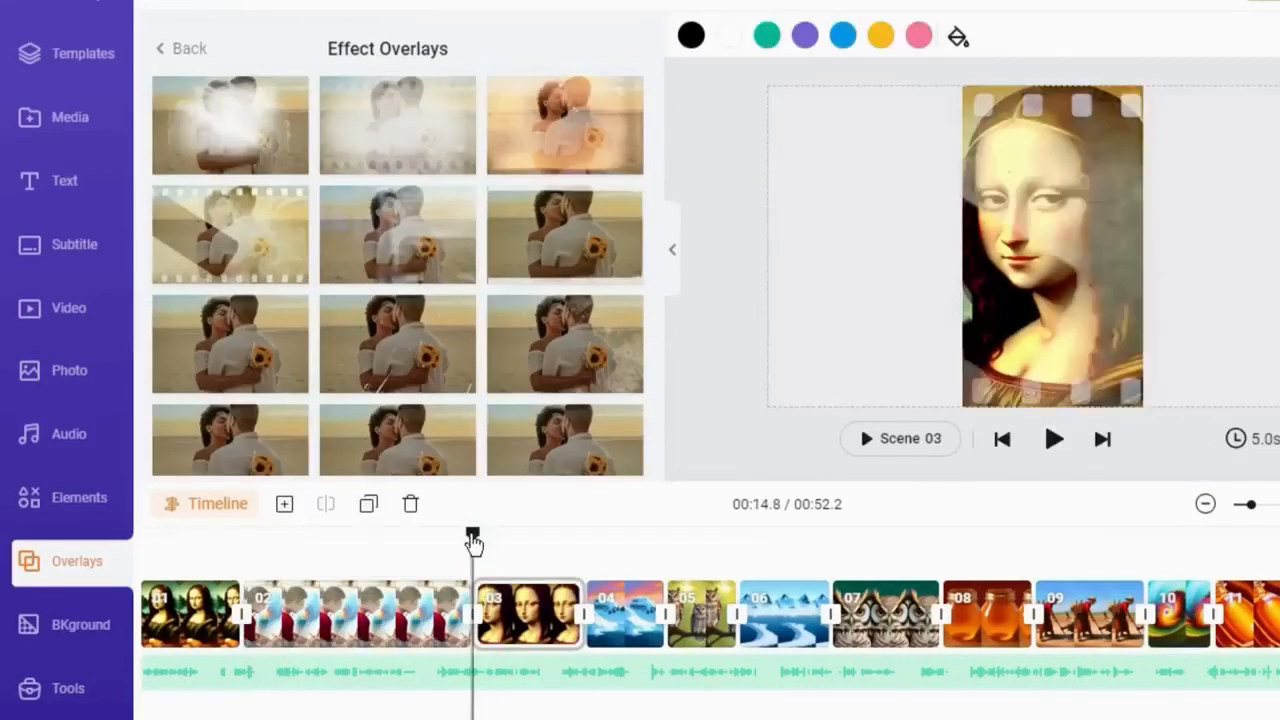
Apply the same film-strip effect overlay to the remaining scenes one by one, from scene 03 towards the video's end
drag(473, 543, 835, 548)
click(255, 262)
click(943, 543)
click(255, 262)
click(1037, 543)
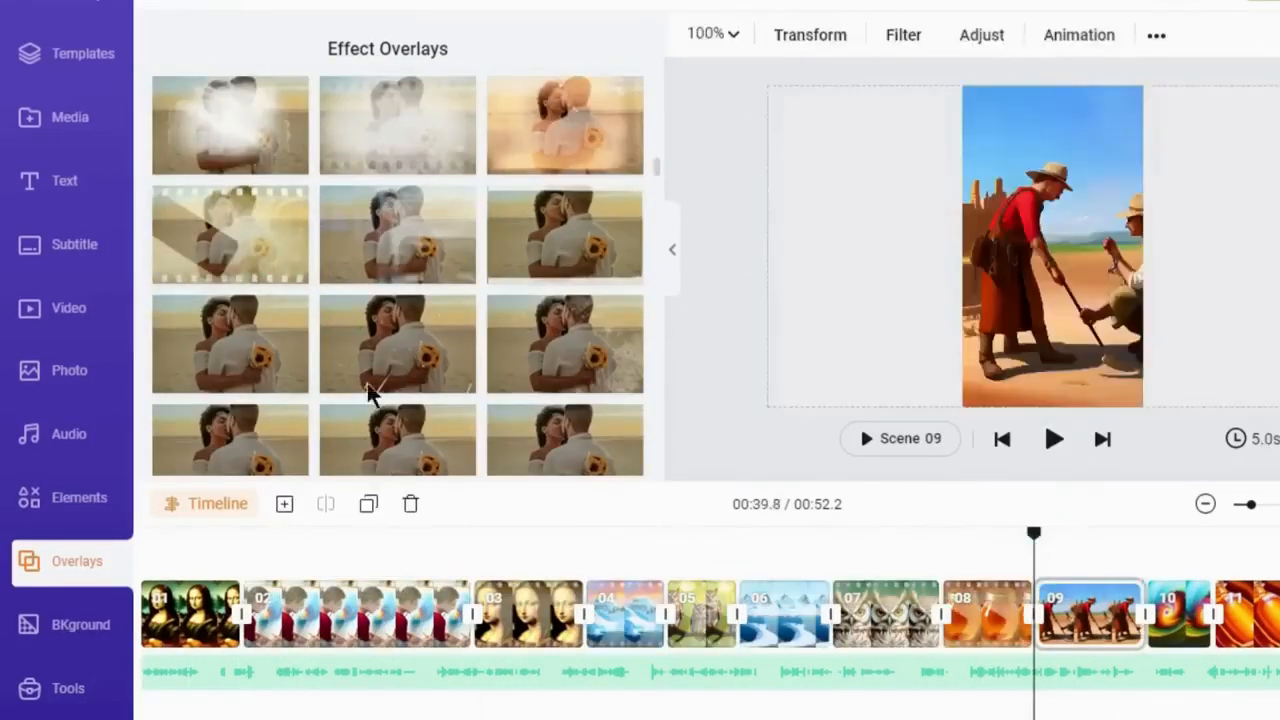
click(255, 262)
click(1147, 543)
click(255, 262)
click(1216, 541)
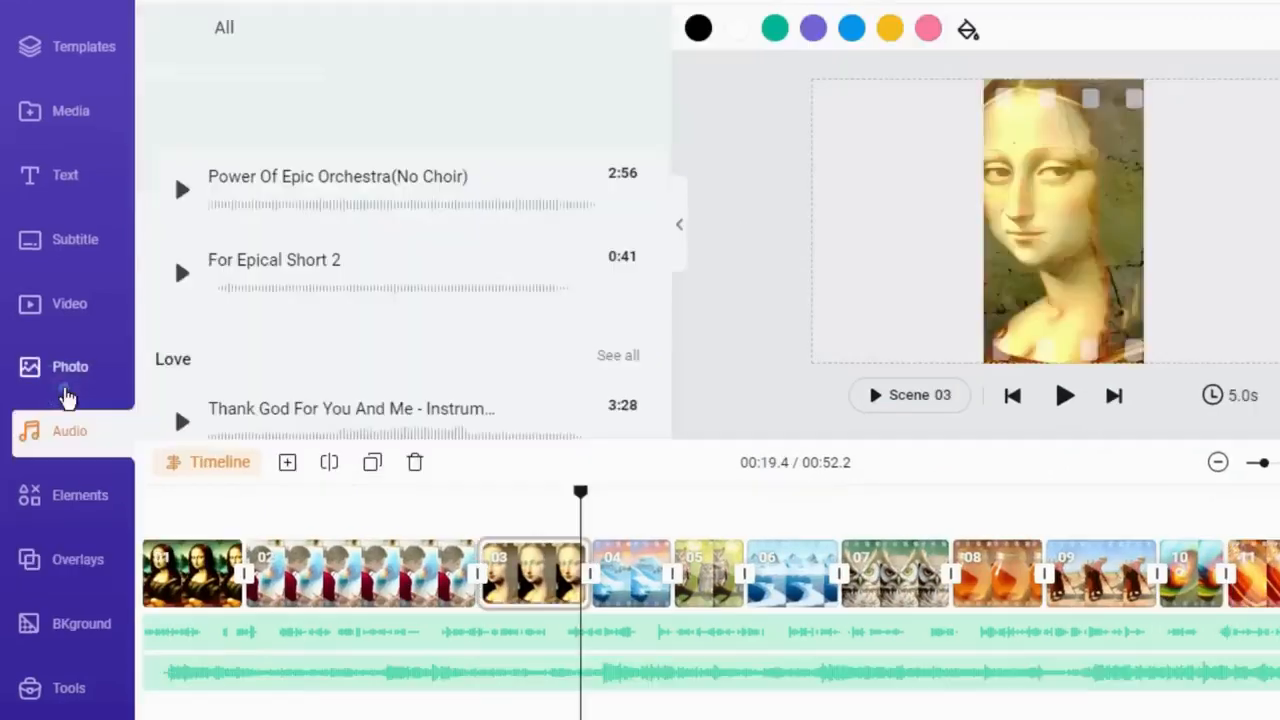
Browse the stock photo, GIF and stock video libraries for additional media
click(63, 380)
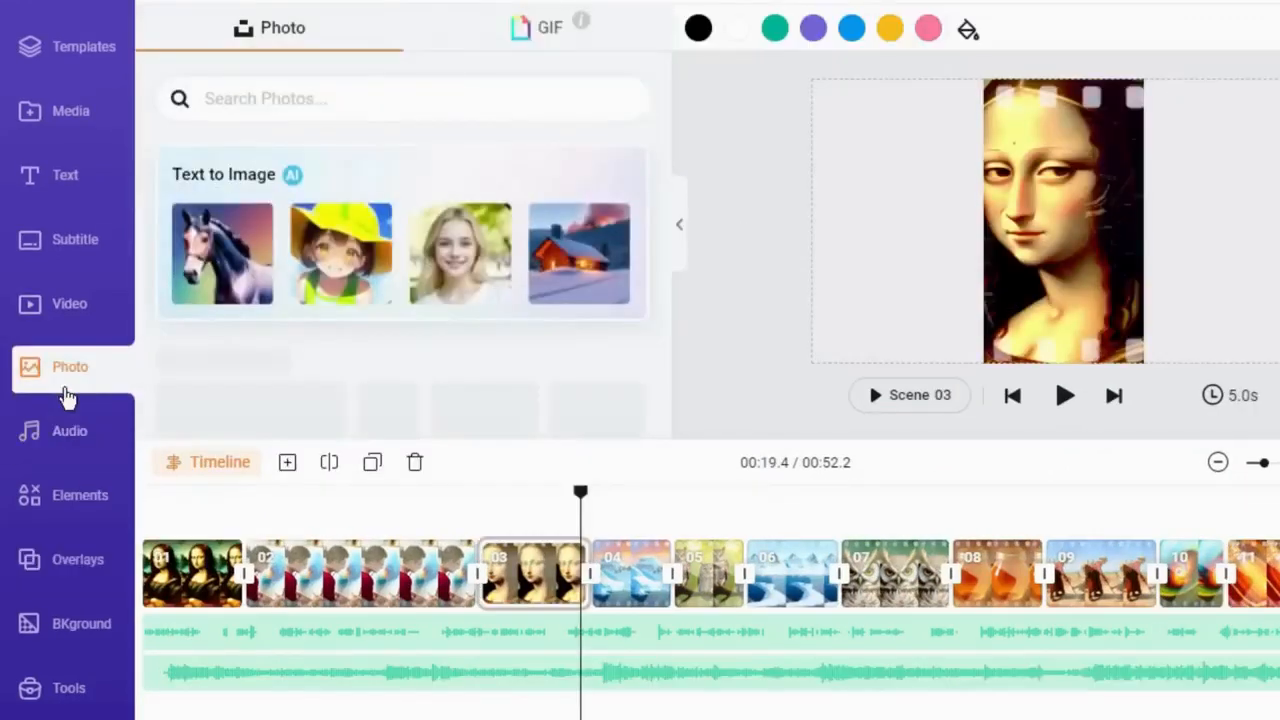
click(545, 32)
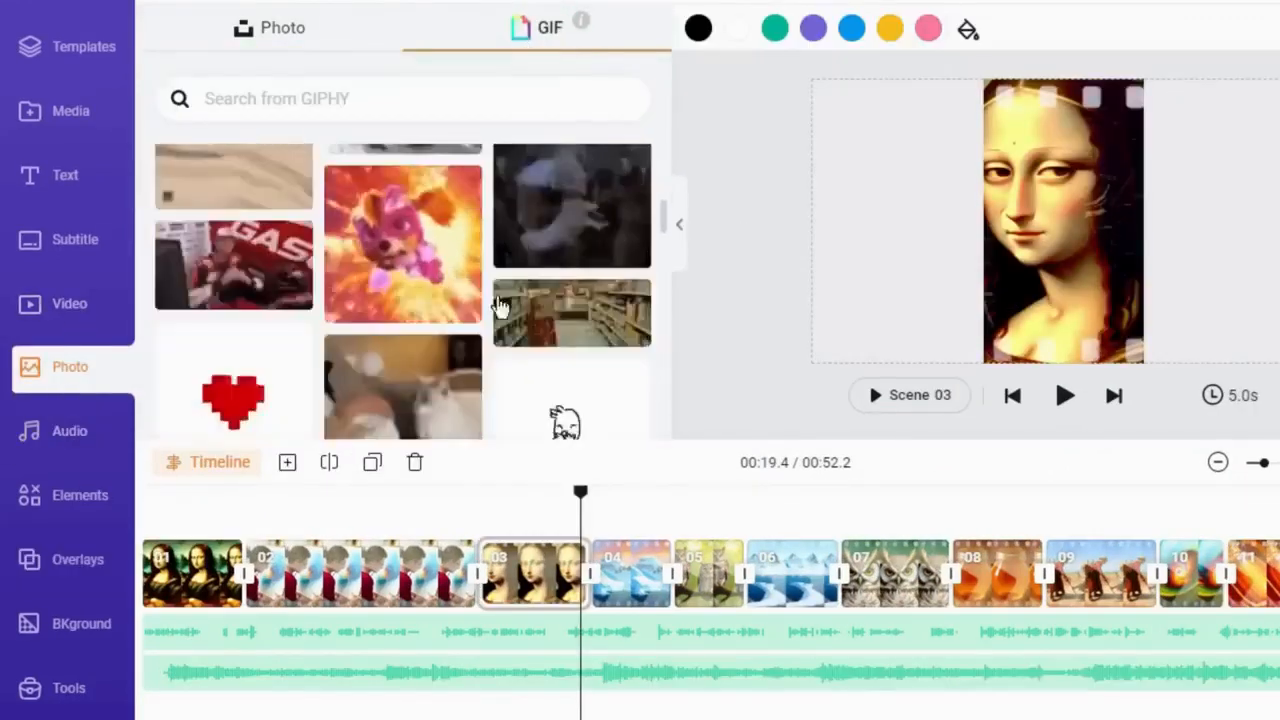
click(285, 30)
scroll(323, 337, down, 3)
click(70, 303)
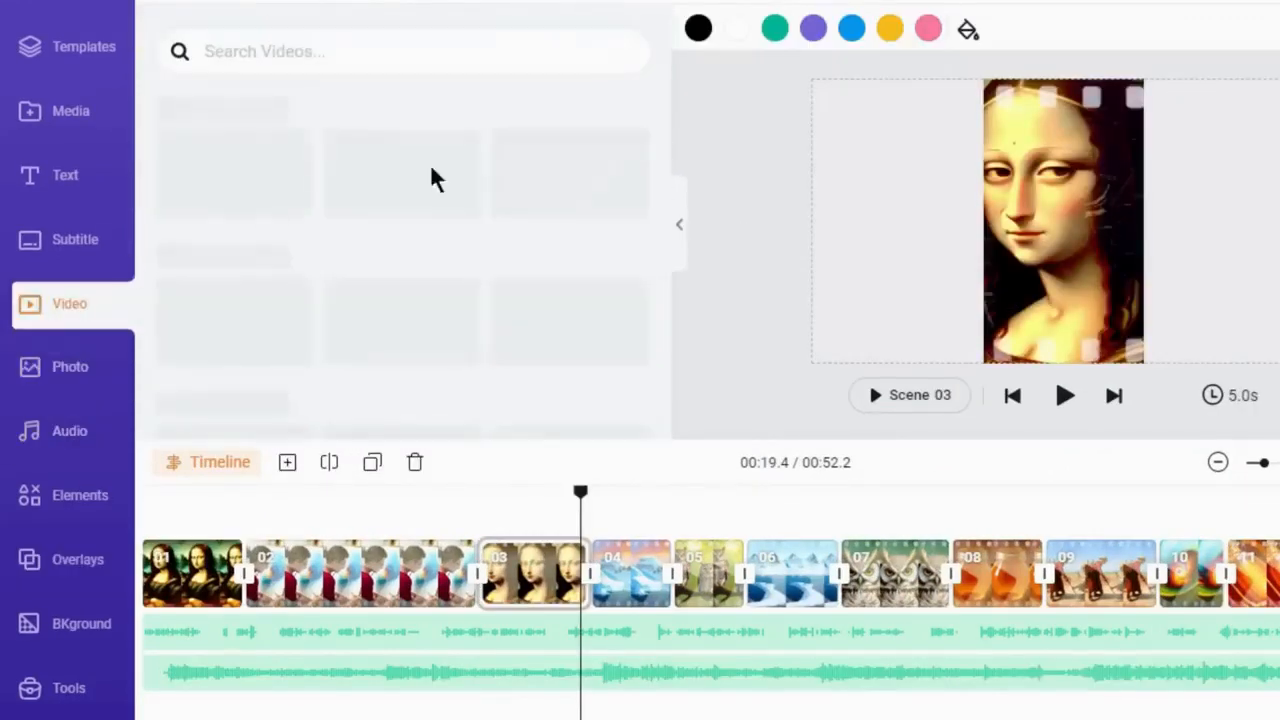
scroll(645, 280, down, 15)
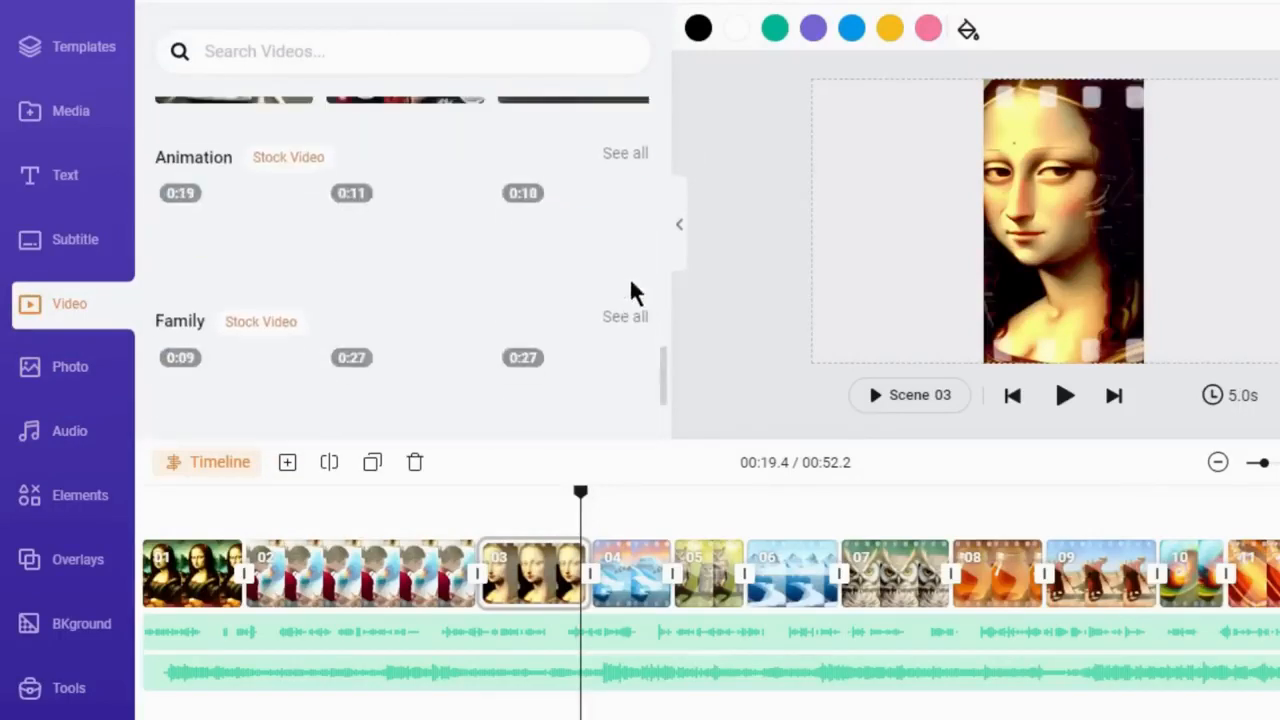
Set up automatic AI subtitles from the video's start, with English (United States) as language and All (Scene + Audio) as content
scroll(657, 251, down, 3)
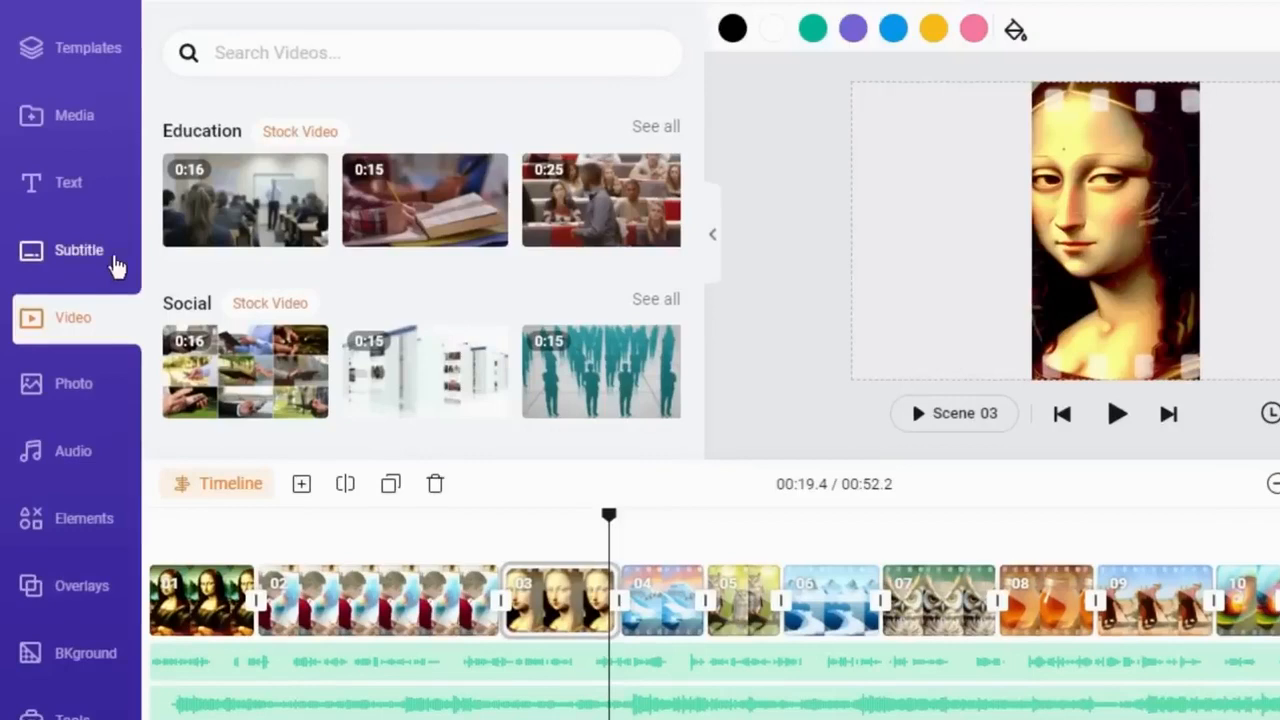
click(99, 255)
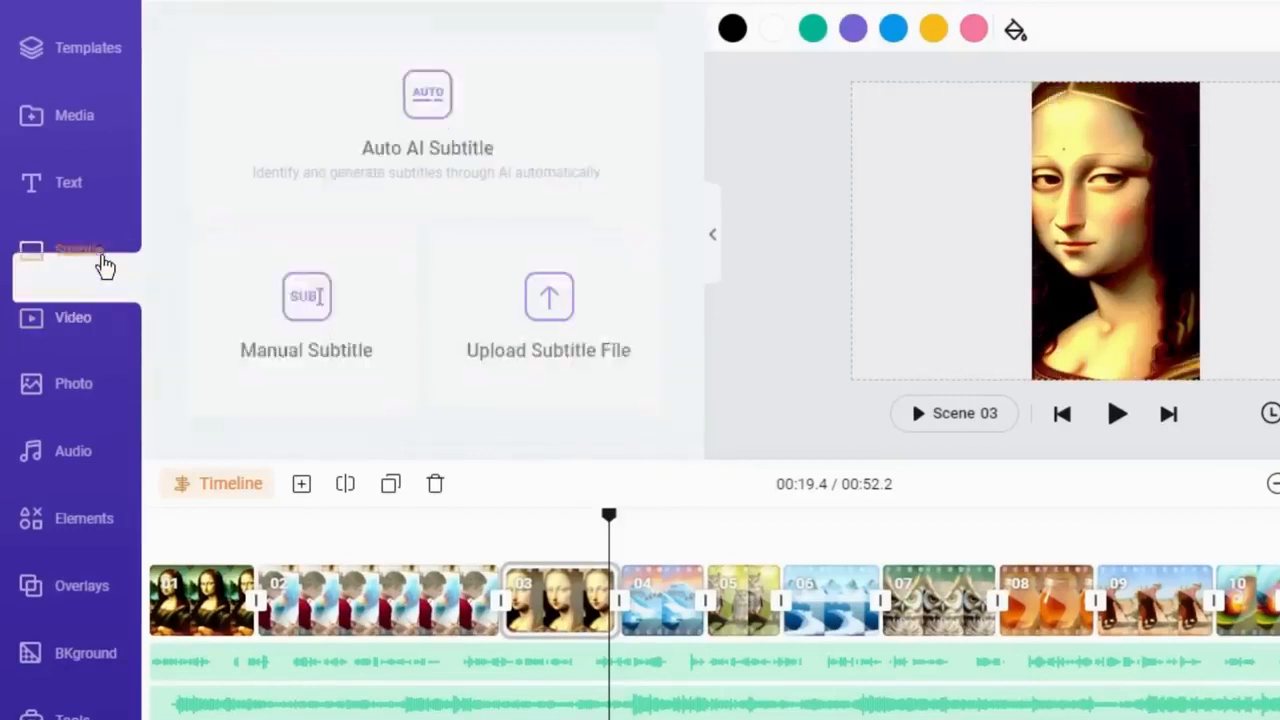
drag(608, 515, 150, 530)
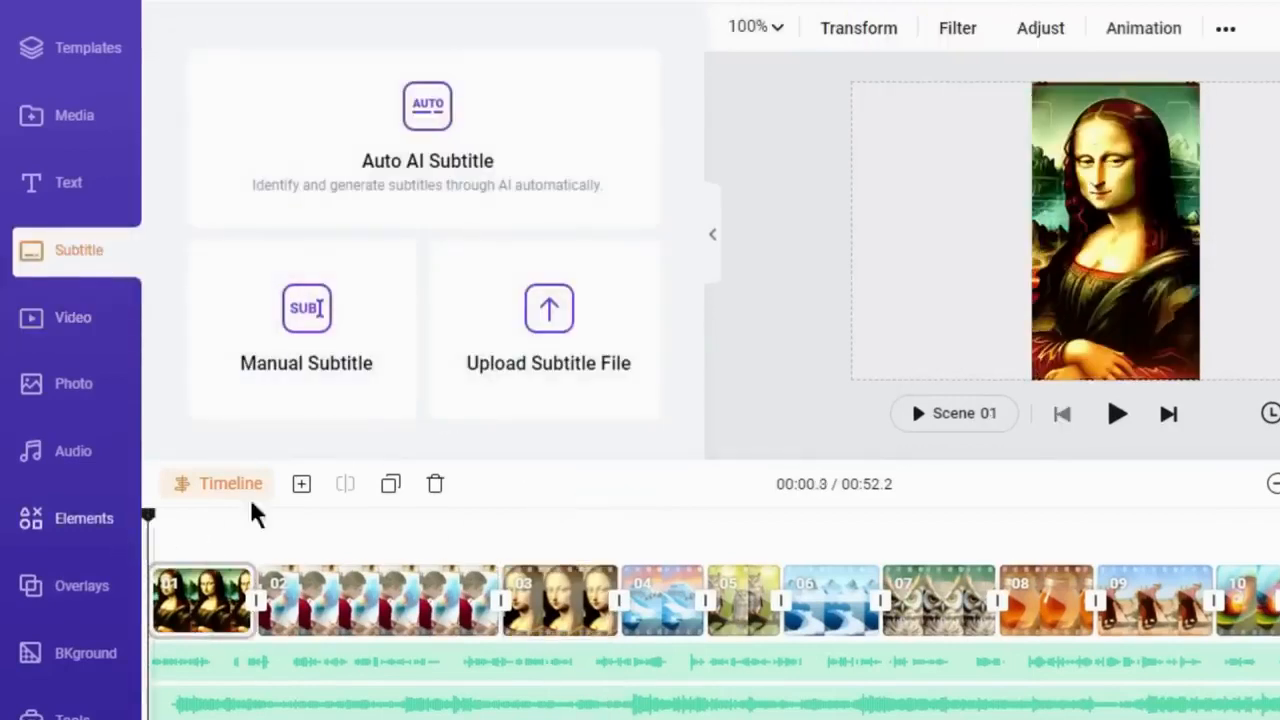
click(428, 180)
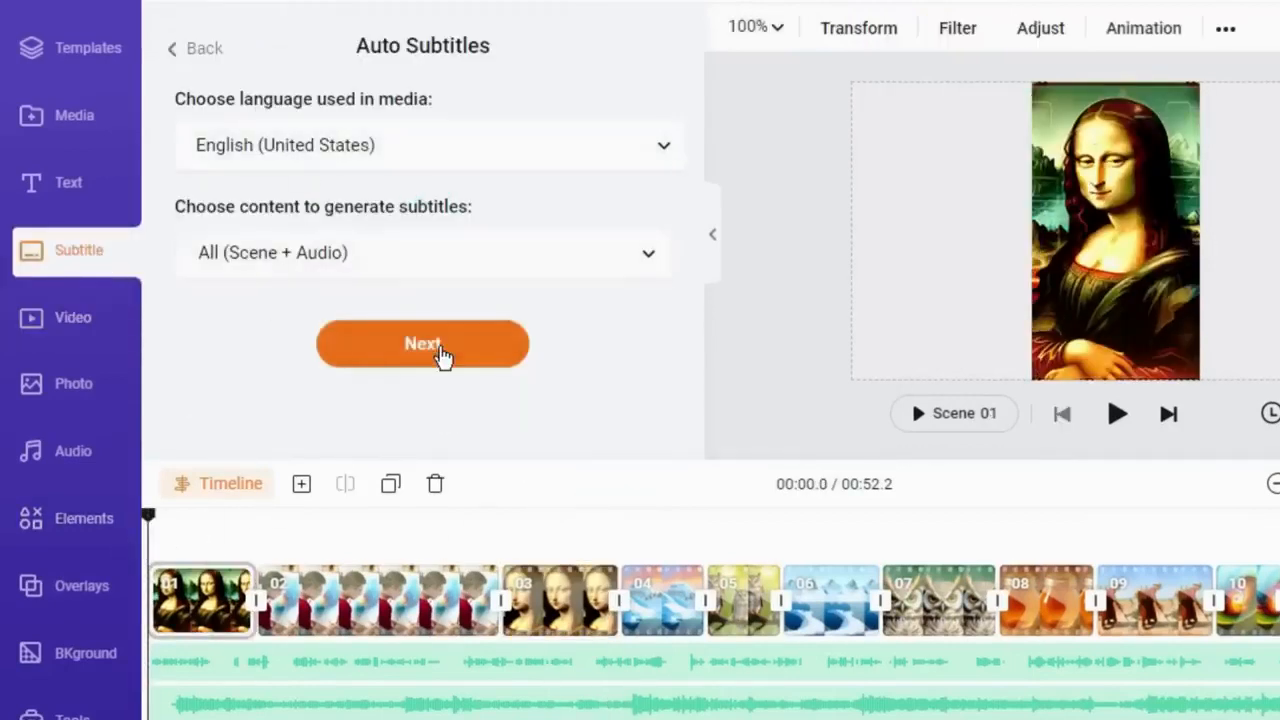
click(420, 360)
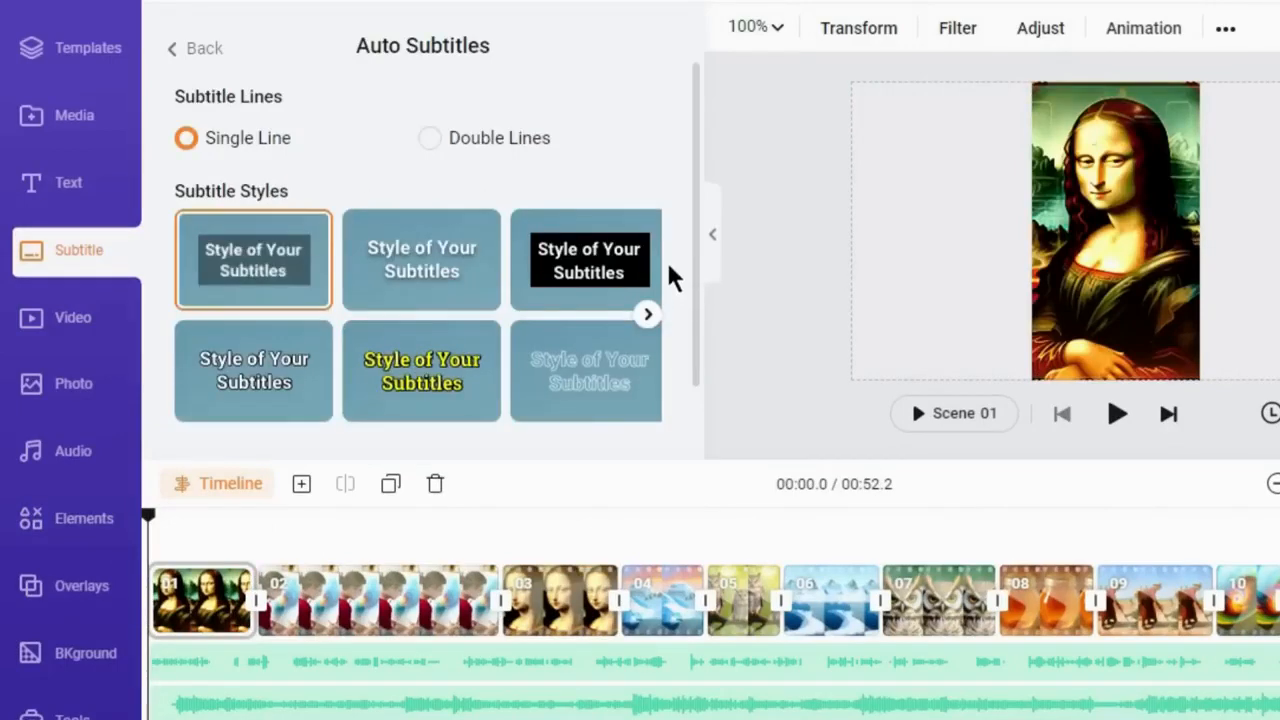
Choose the yellow subtitle style with black outline and generate the single-line subtitles
scroll(672, 278, down, 1)
click(650, 228)
click(187, 230)
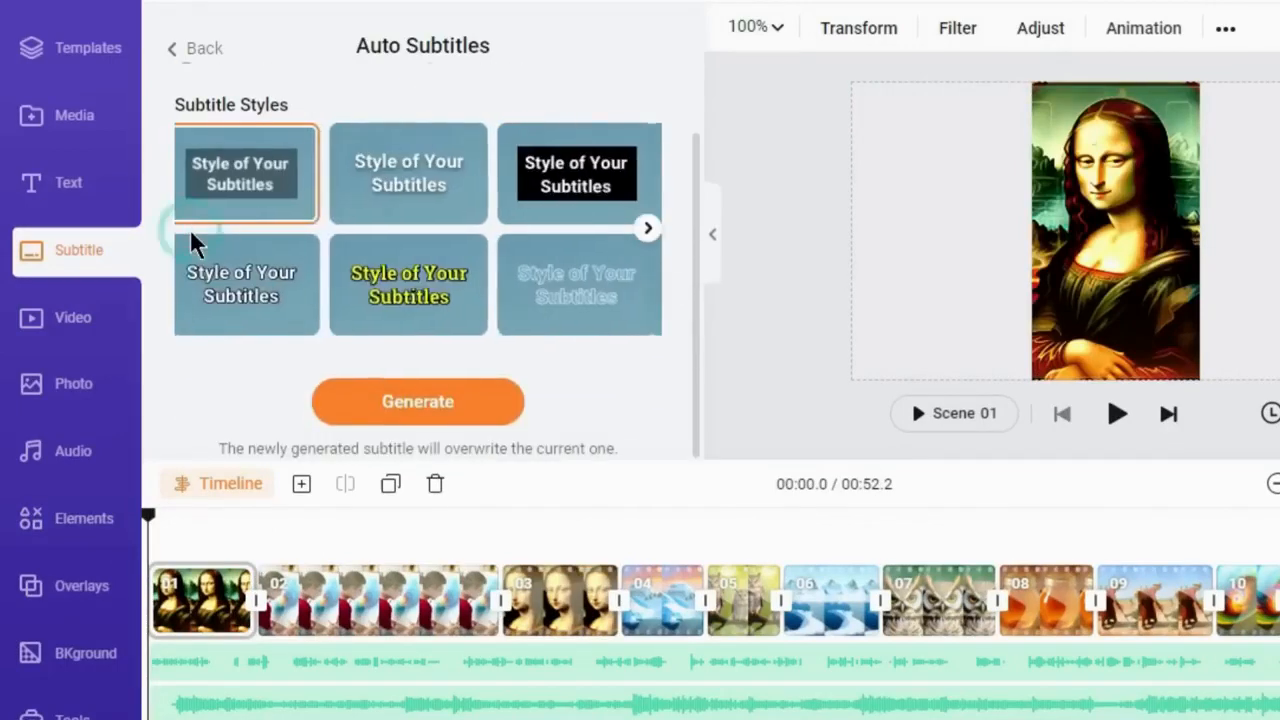
click(410, 300)
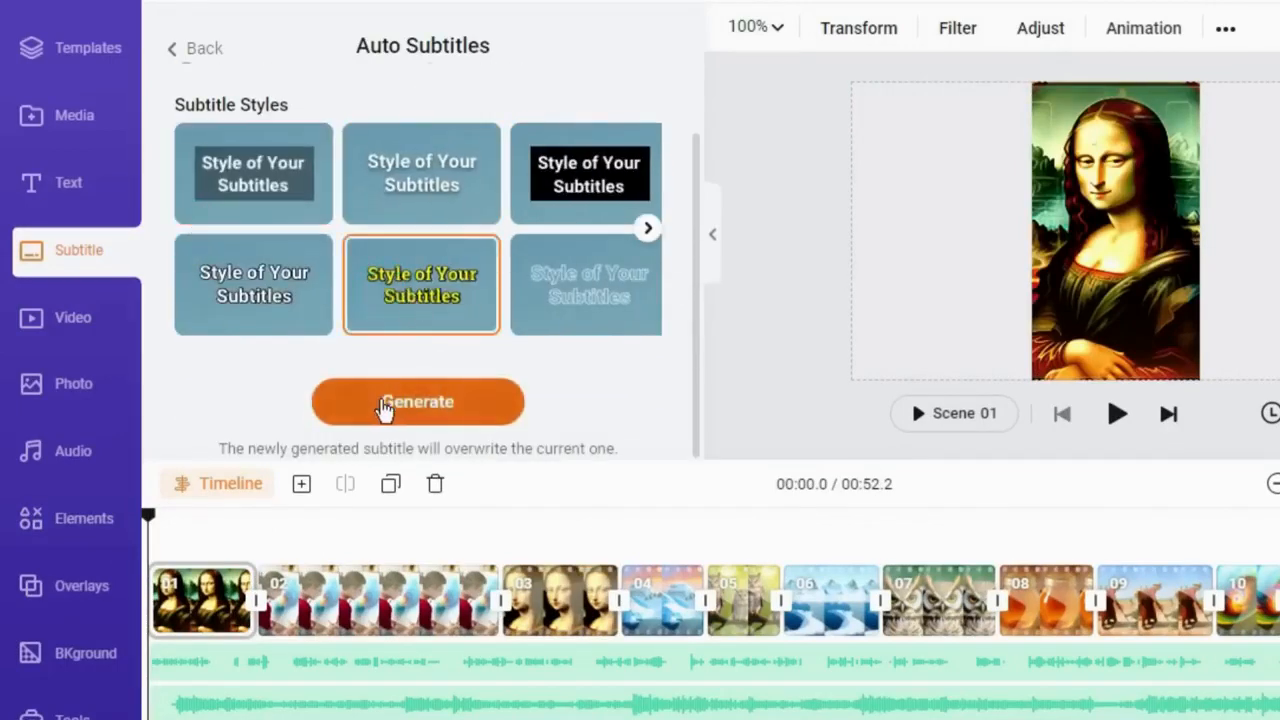
click(383, 409)
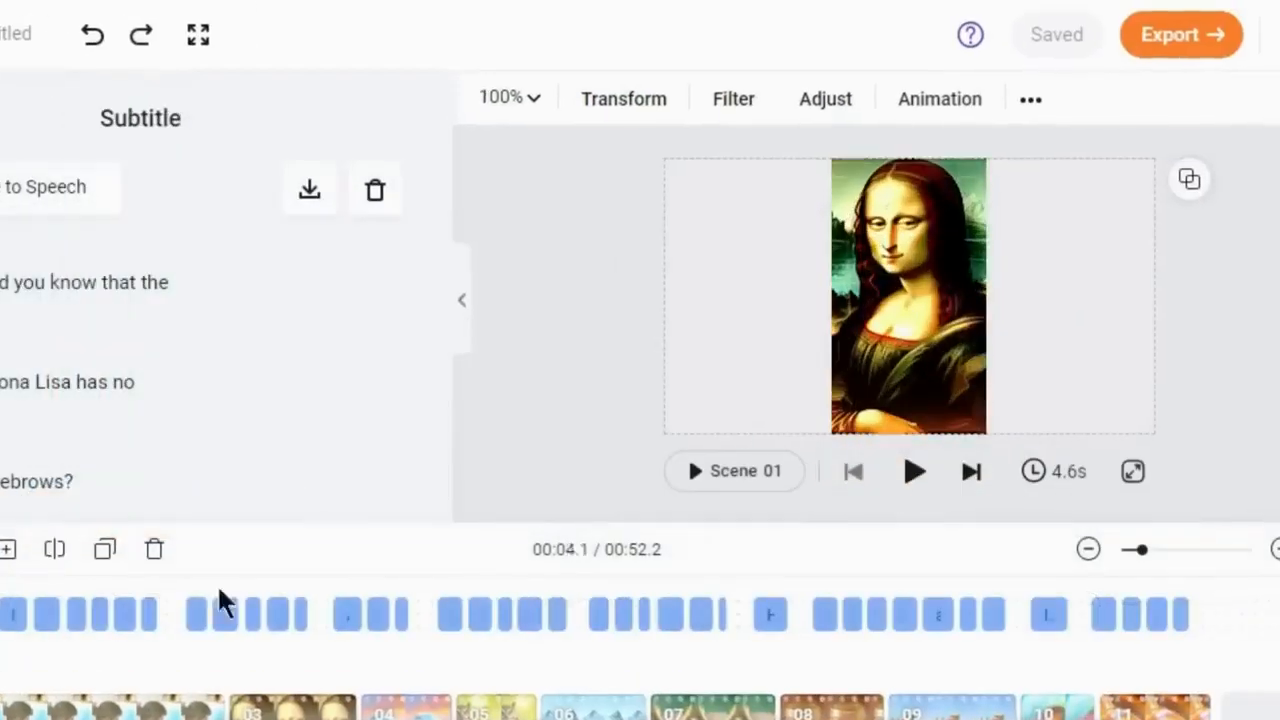
Play the video up to scene 02, move the subtitle to the middle of the frame and enlarge its font size to 50
click(916, 475)
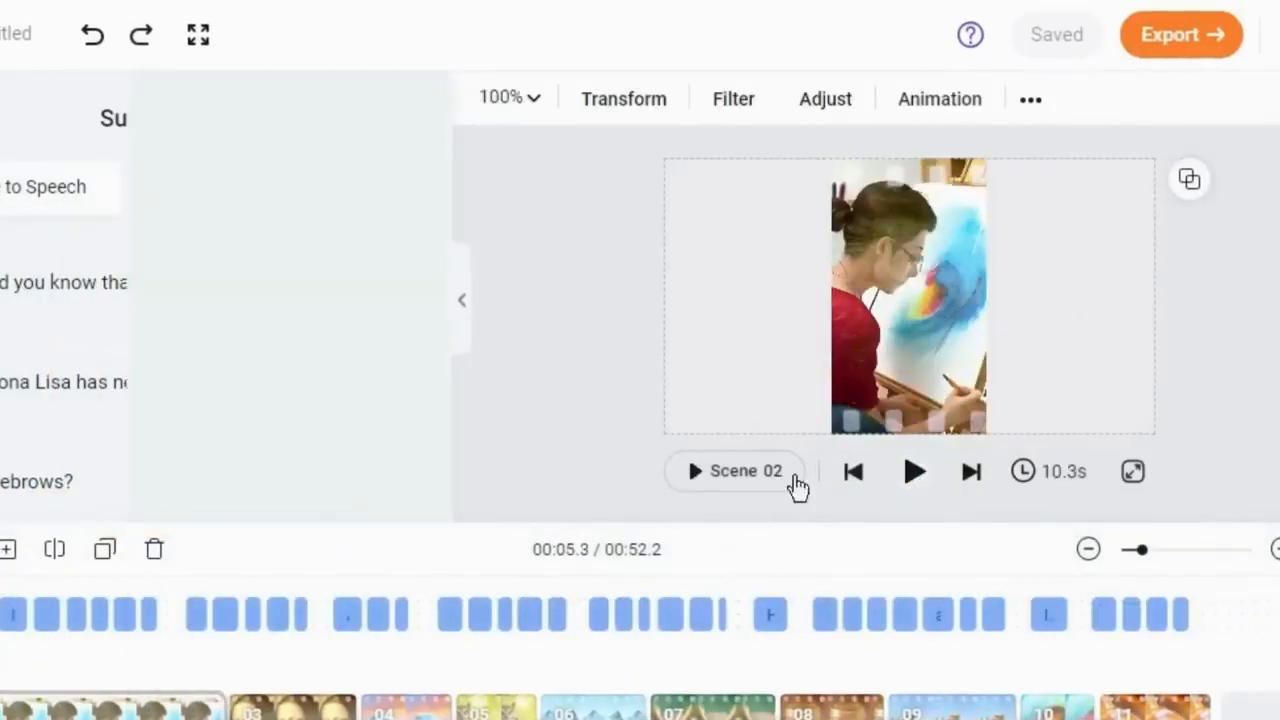
click(917, 480)
drag(924, 403, 937, 327)
click(750, 101)
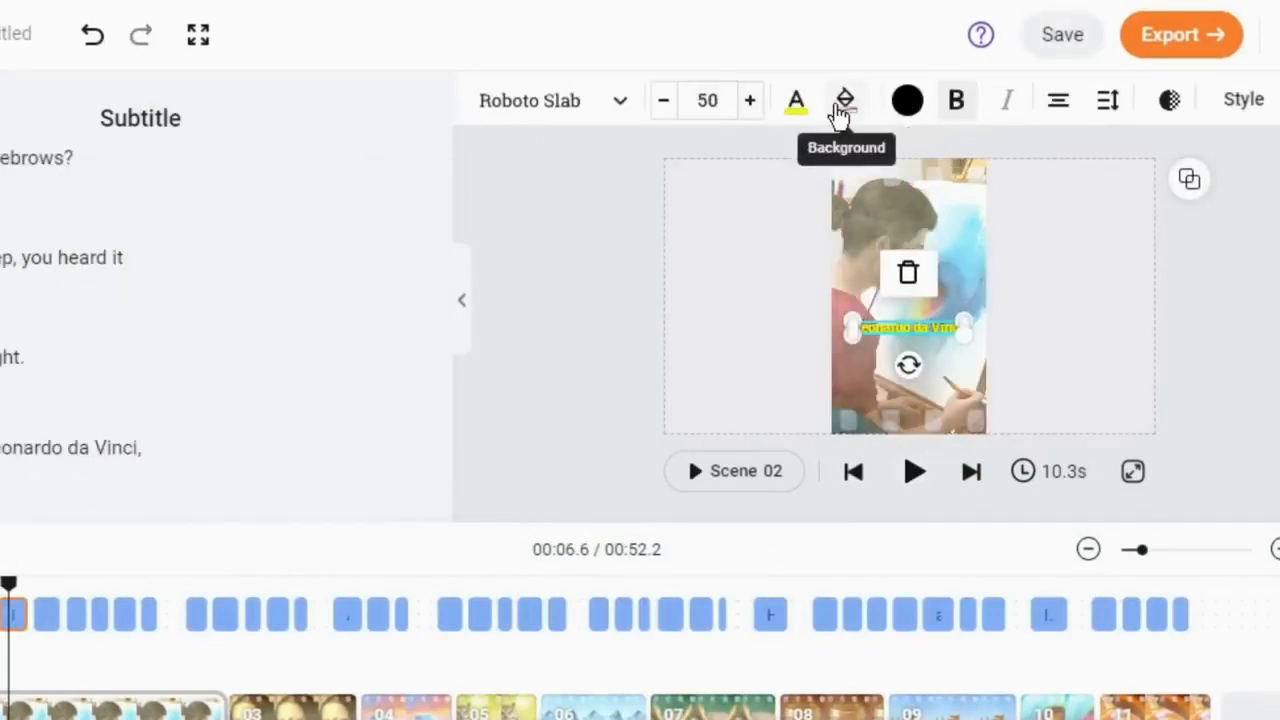
Turn on the background behind the subtitle text and preview it in scene 02
click(844, 112)
click(988, 167)
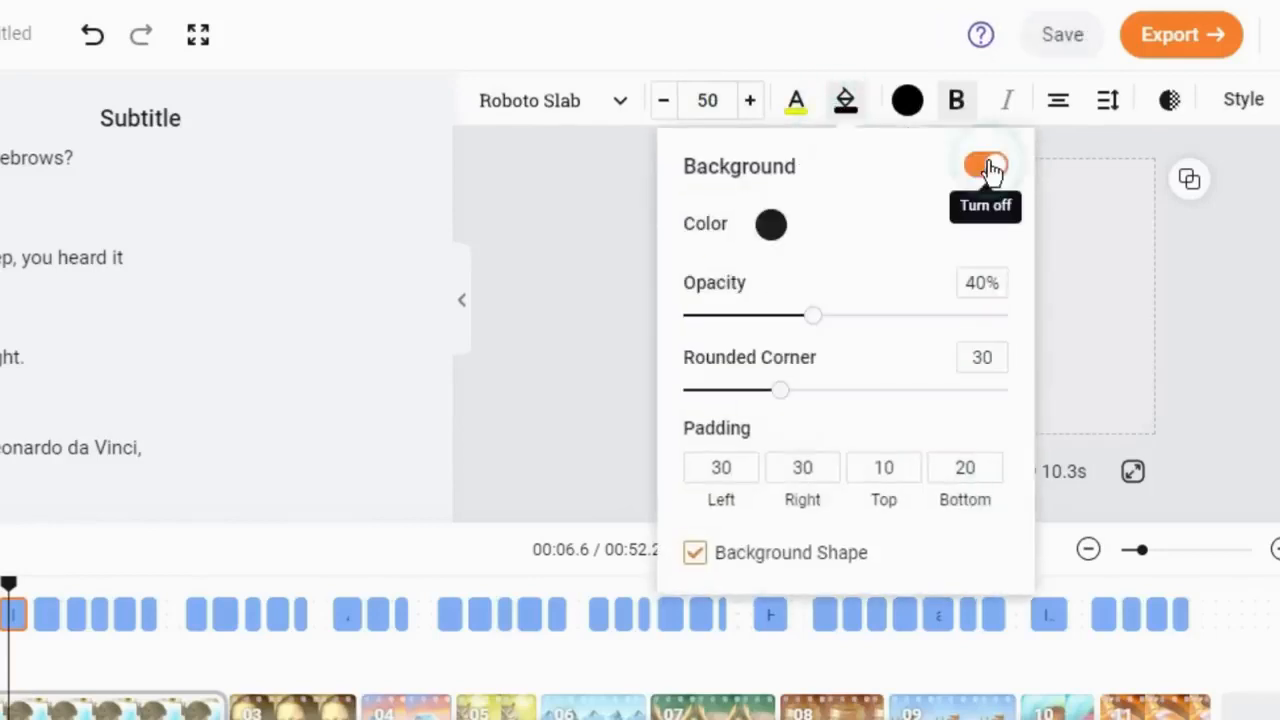
click(761, 36)
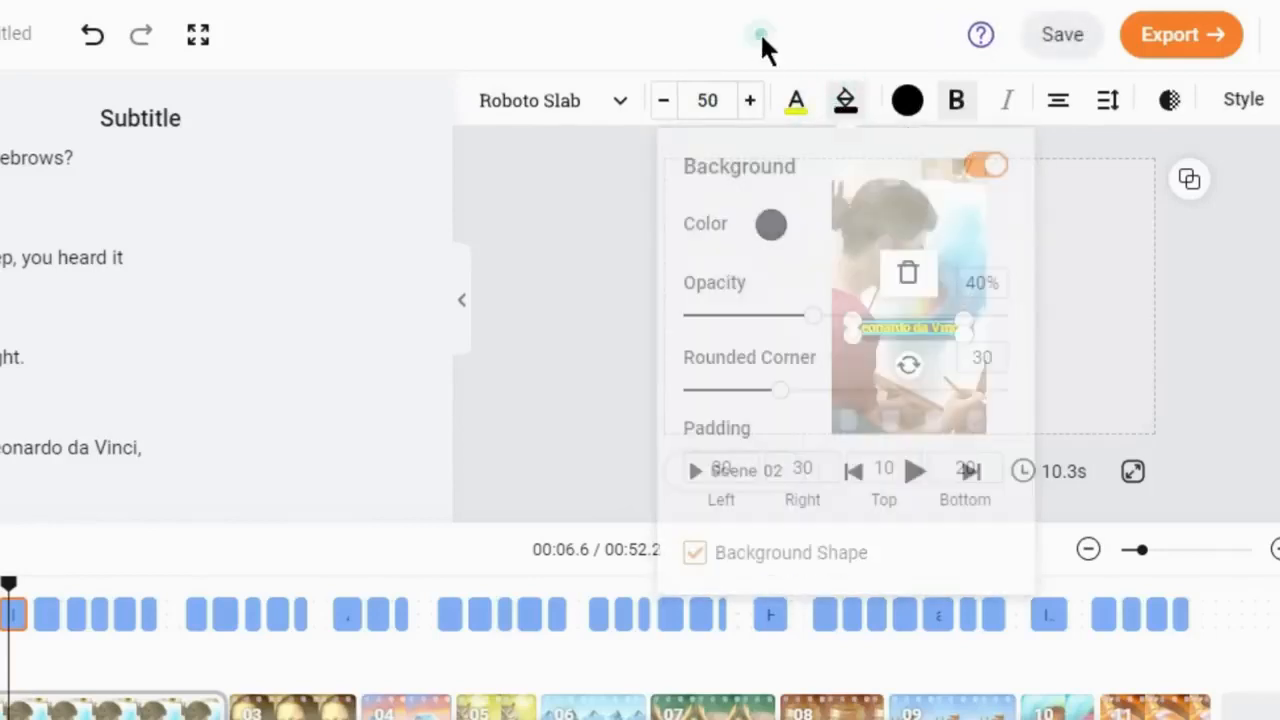
click(912, 474)
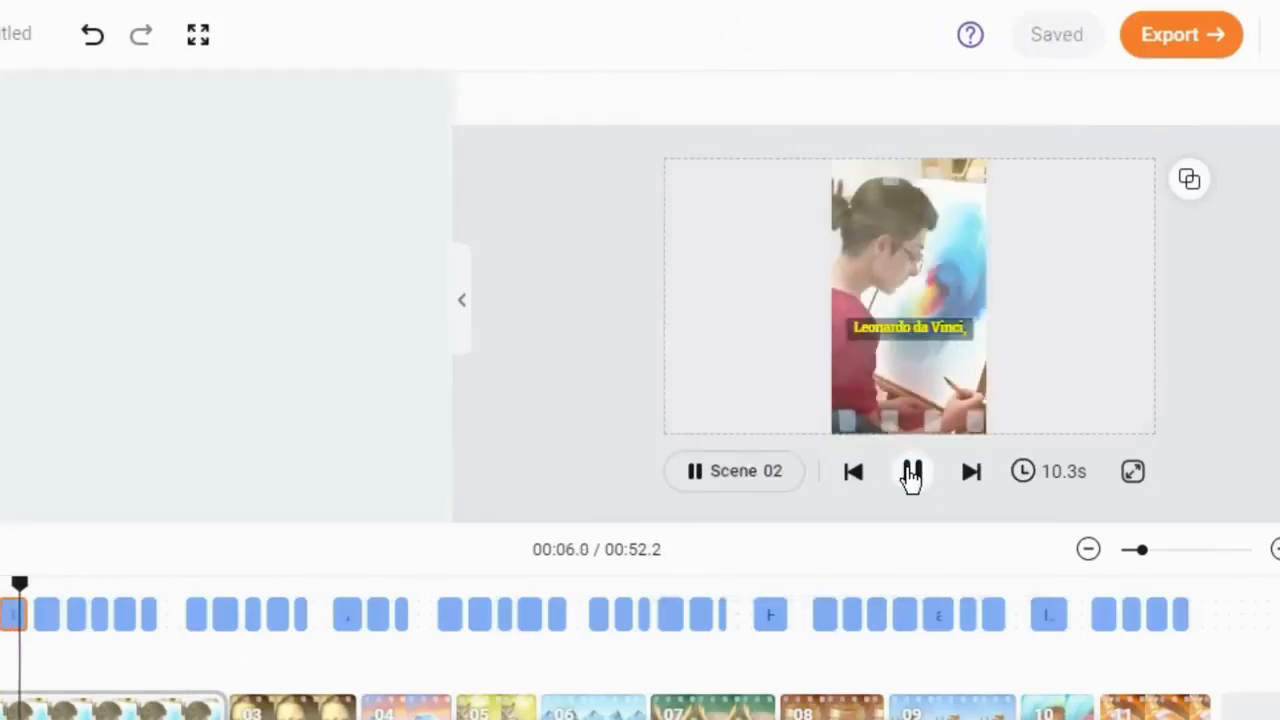
click(912, 474)
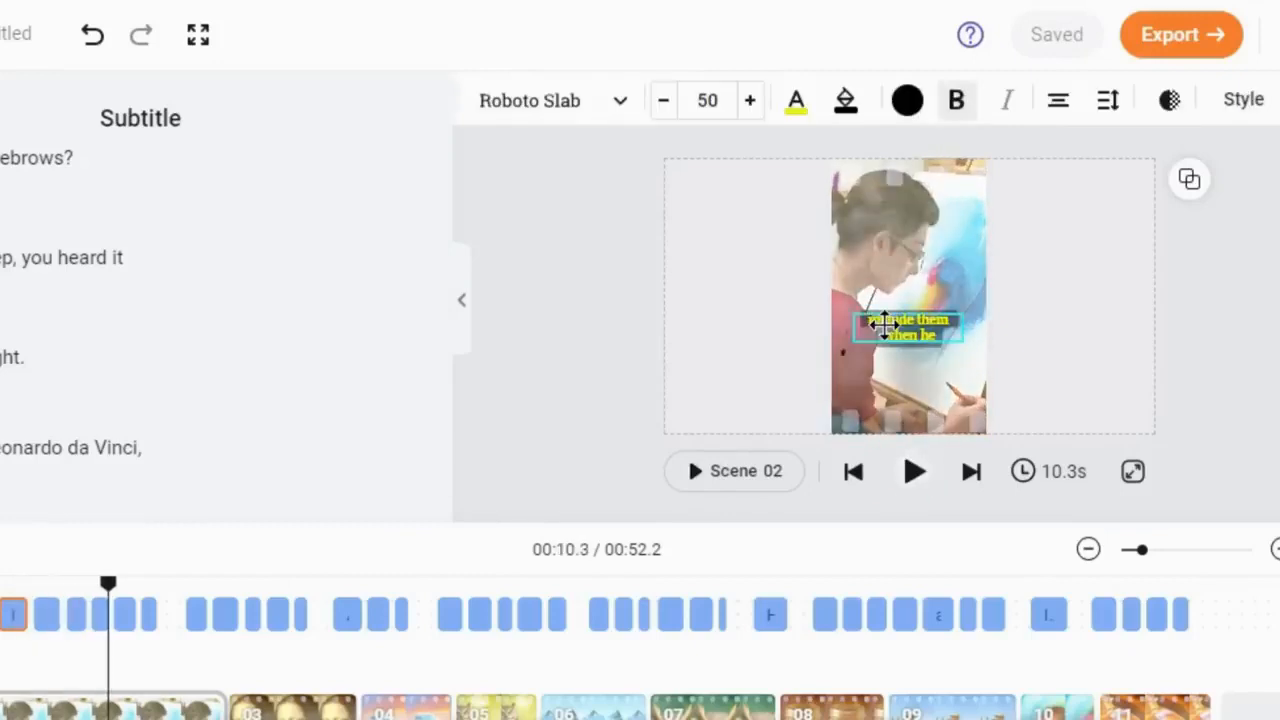
Raise the subtitle background's opacity to about 67% and preview the result
click(844, 101)
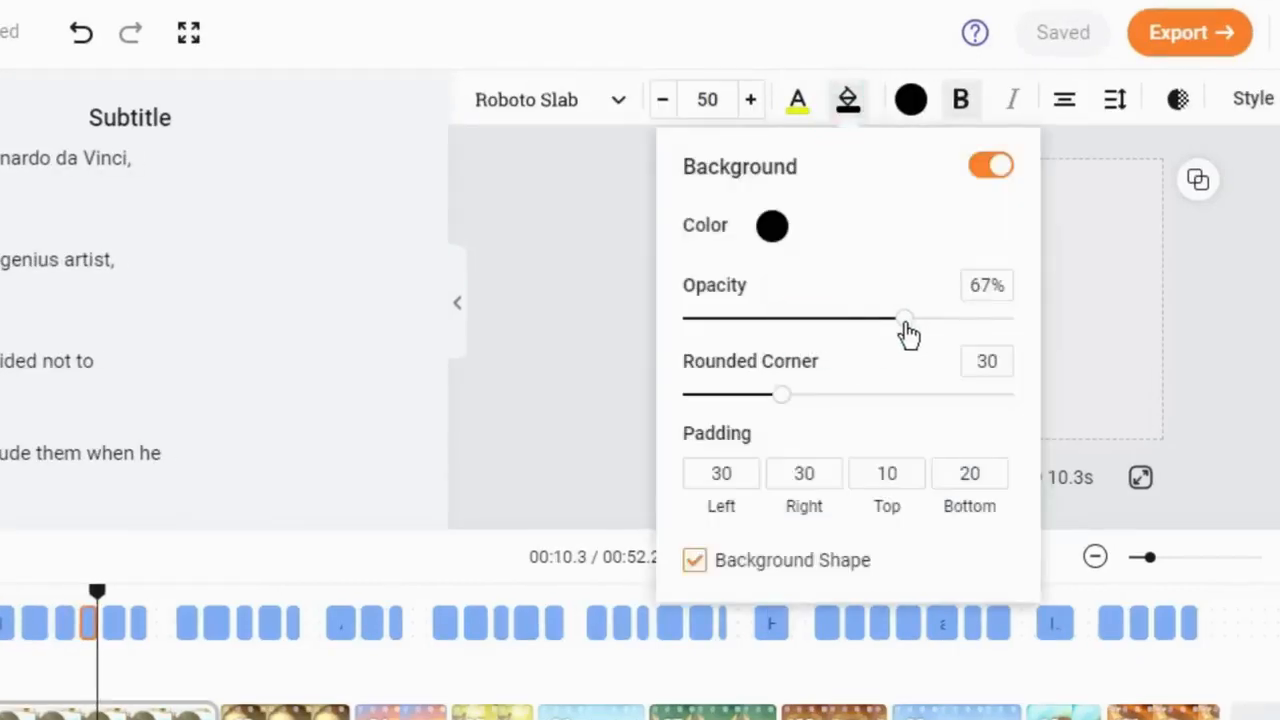
drag(905, 323, 902, 323)
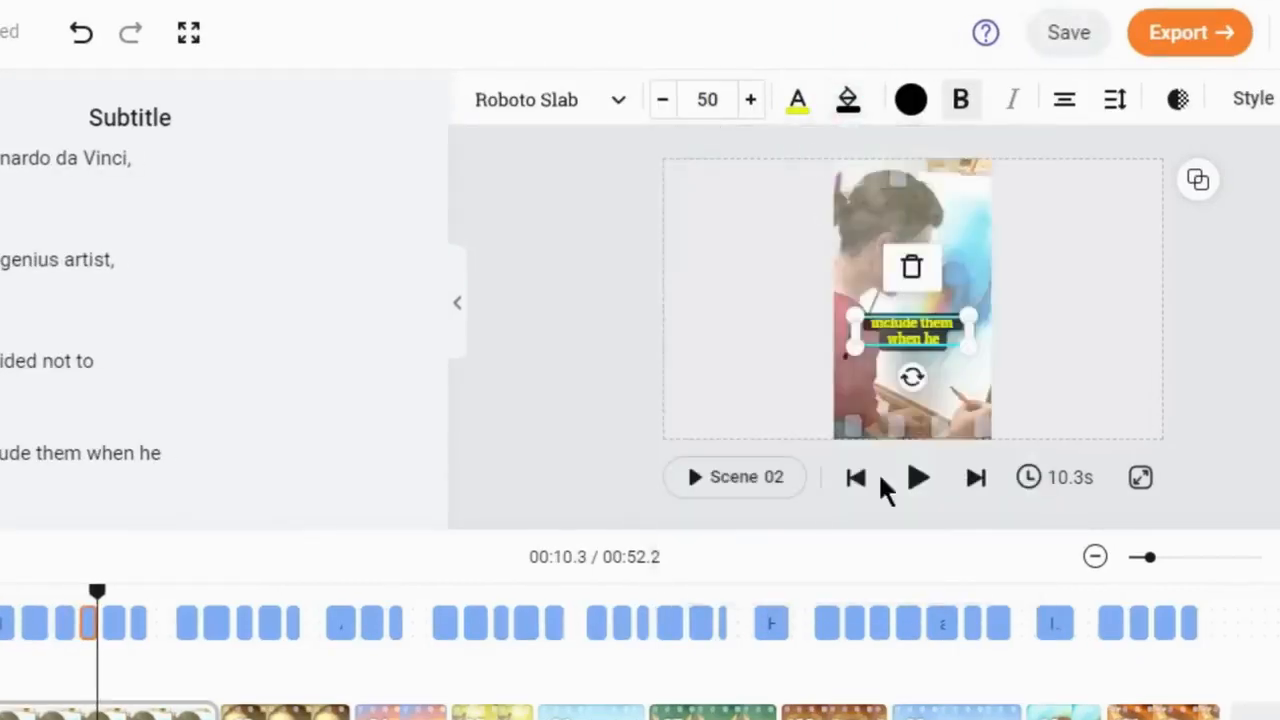
click(915, 478)
click(917, 478)
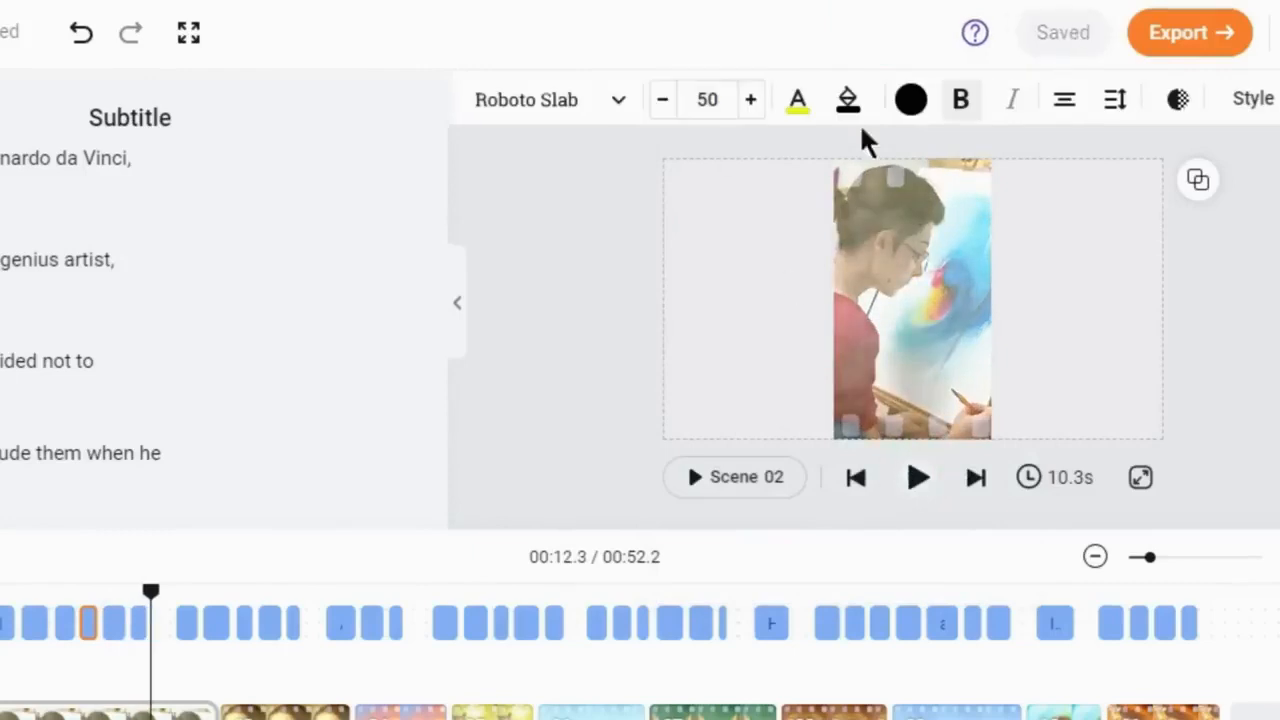
Set the subtitle font size to 45 and play the video on into scene 03 to check it
click(700, 100)
text(45)
click(917, 478)
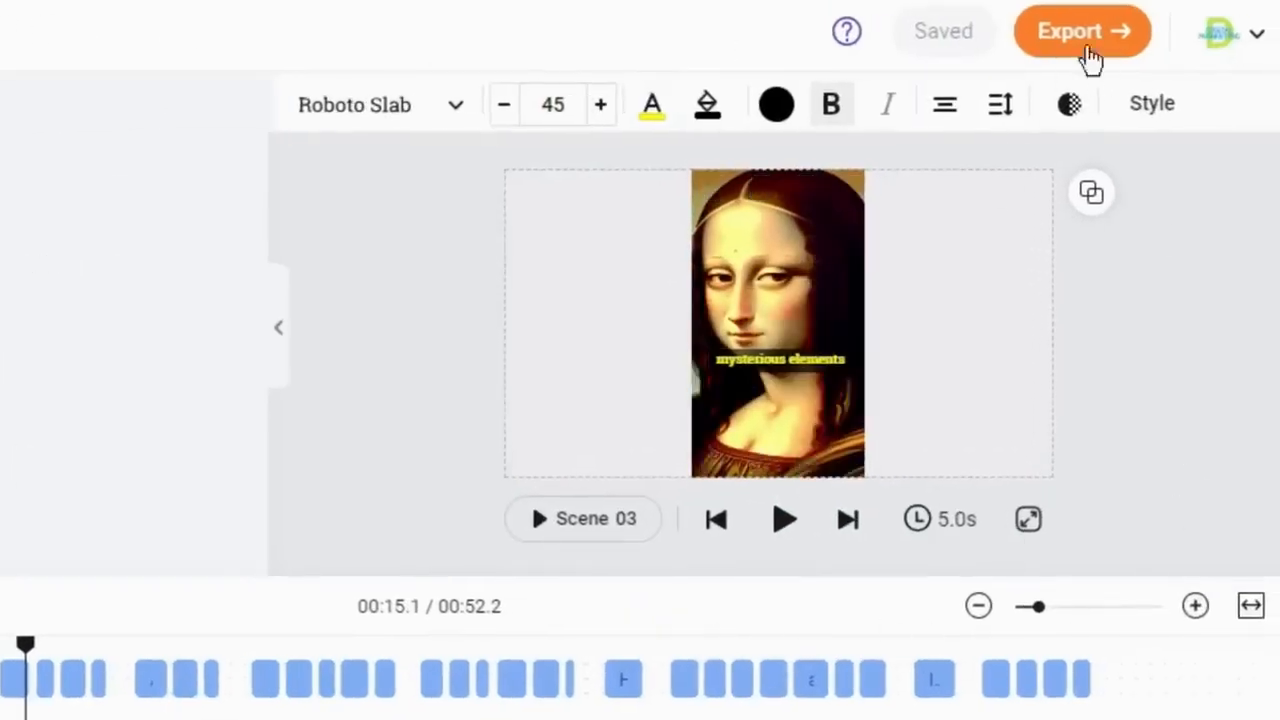
Export the project as a video in 720p good quality
click(1090, 48)
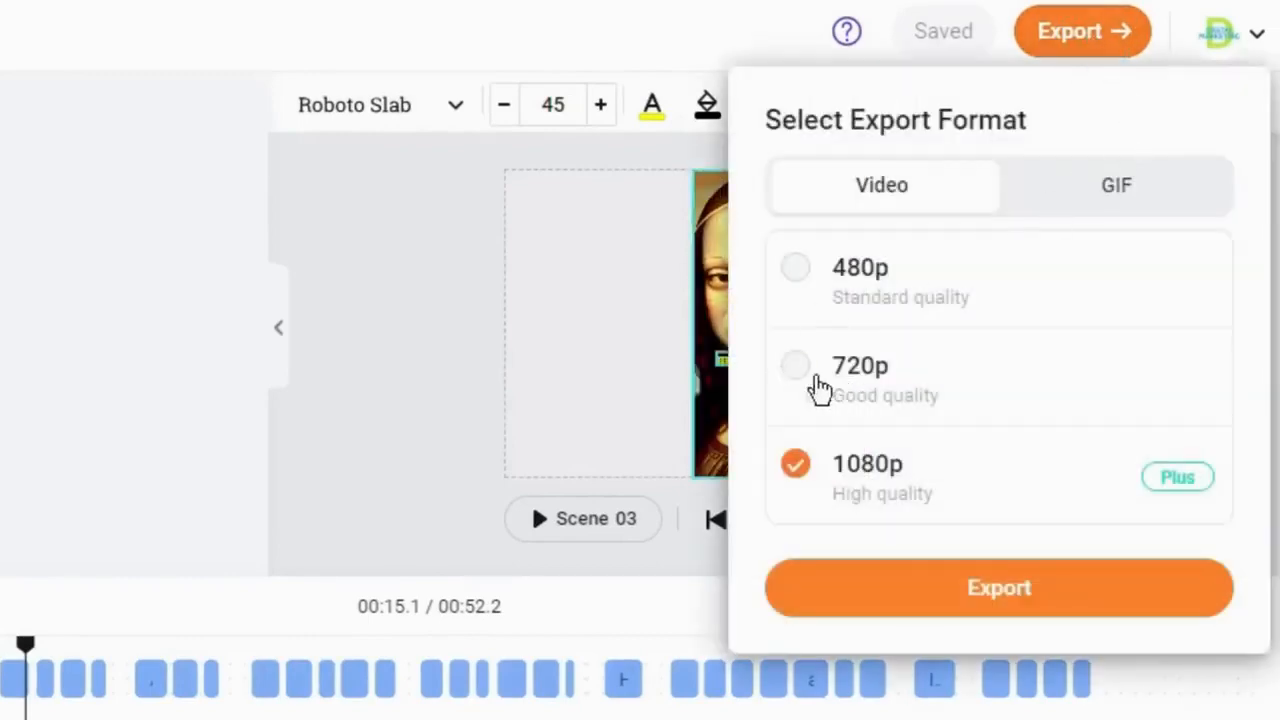
click(823, 389)
click(1029, 597)
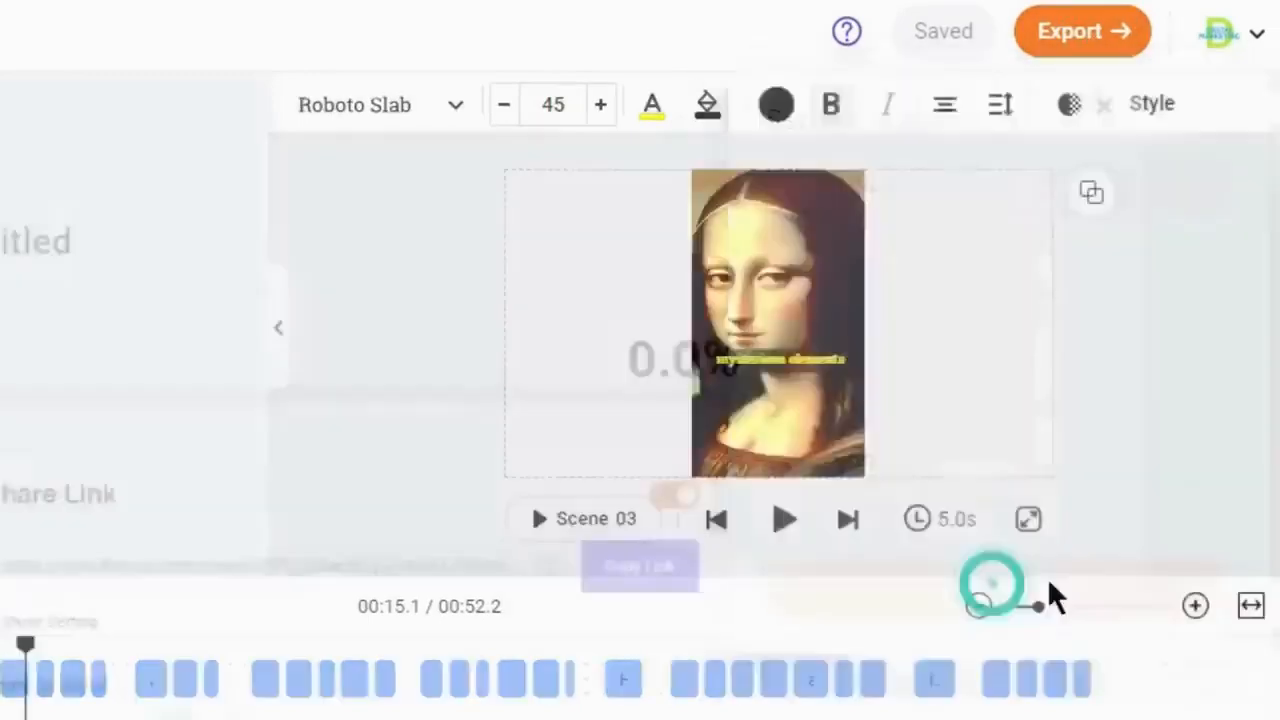